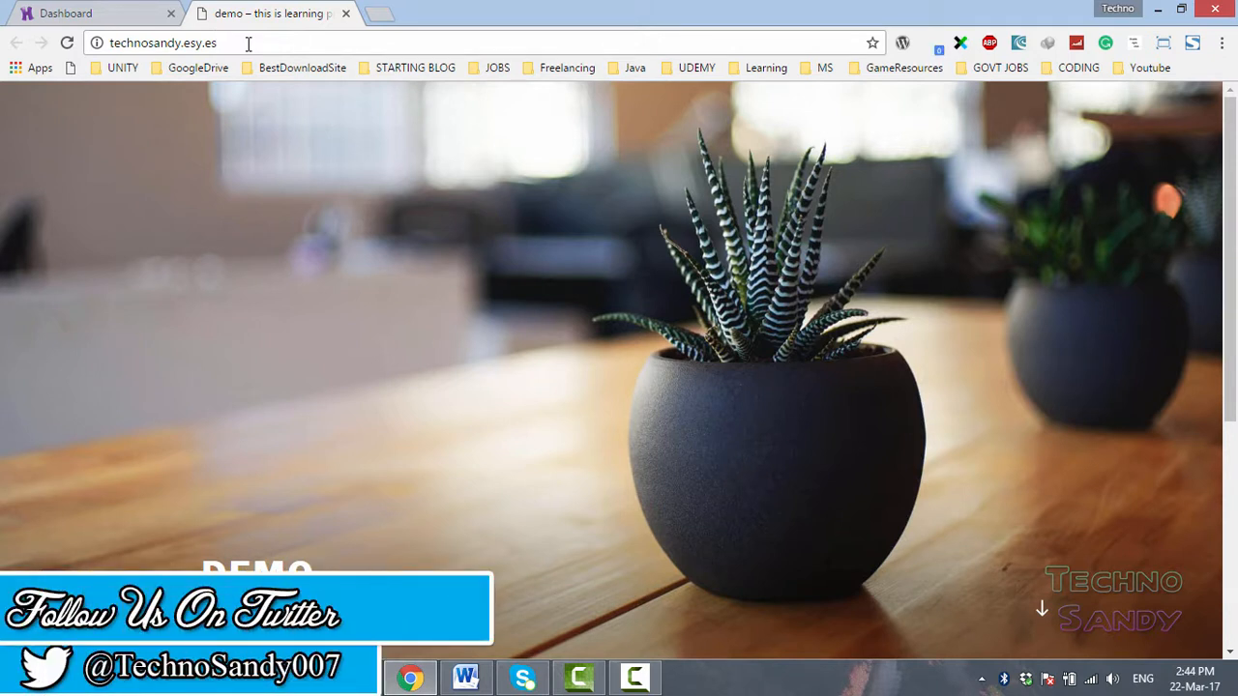
- Open the site's wp-admin address in the browser
drag(243, 44, 101, 45)
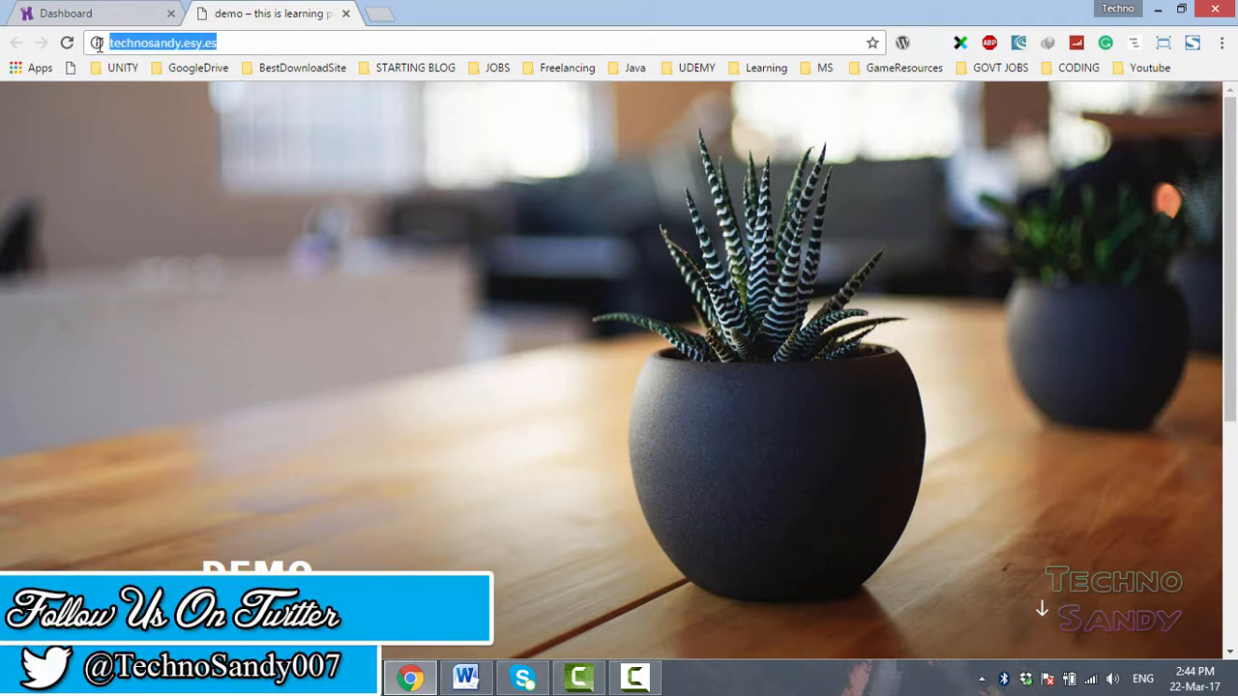
double_click(233, 43)
drag(234, 44, 120, 44)
click(264, 44)
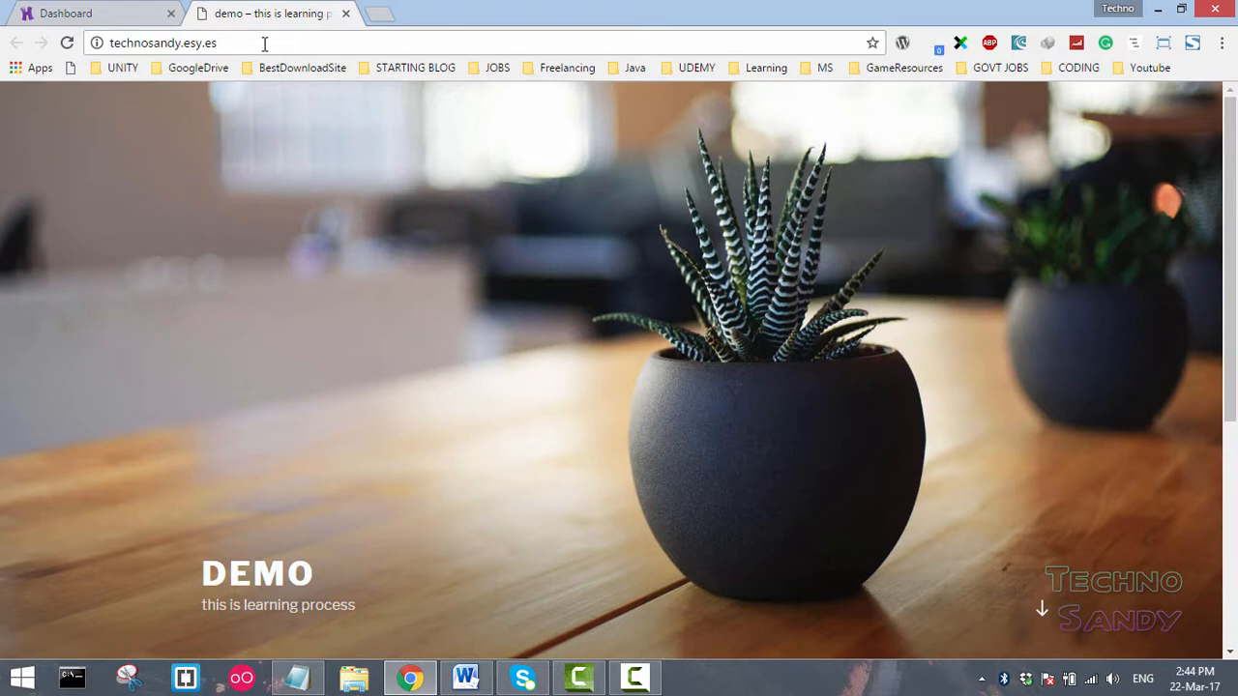
text(/)
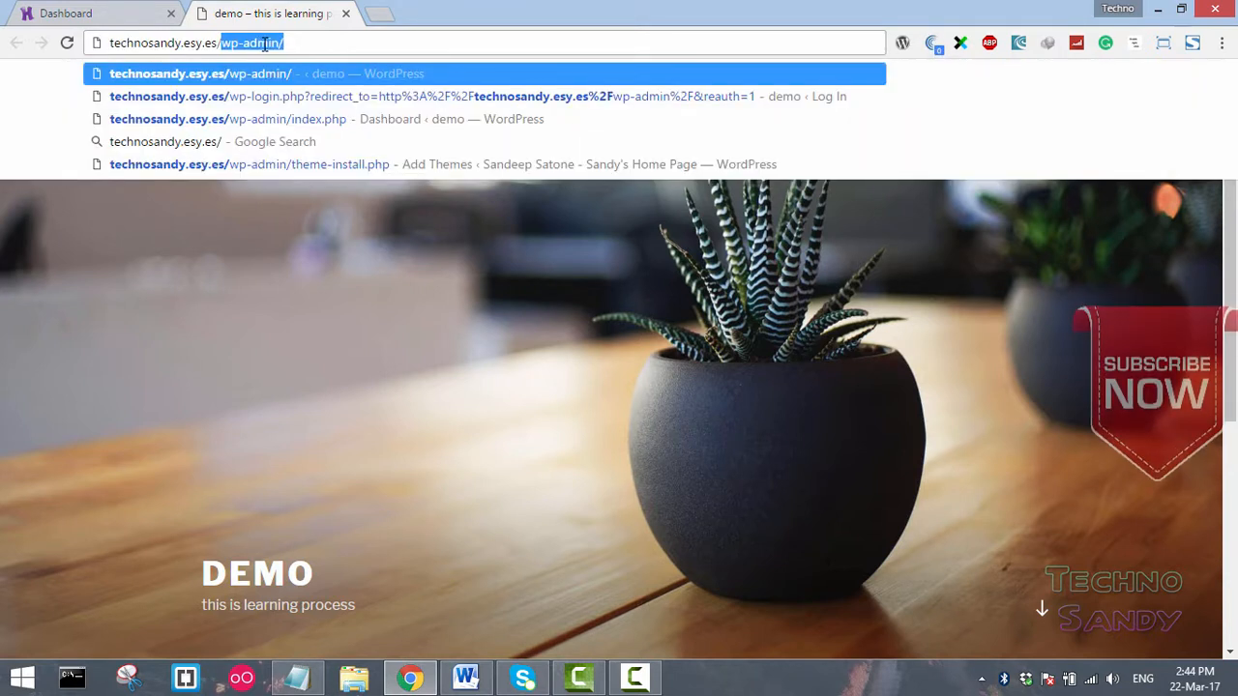
key(Right)
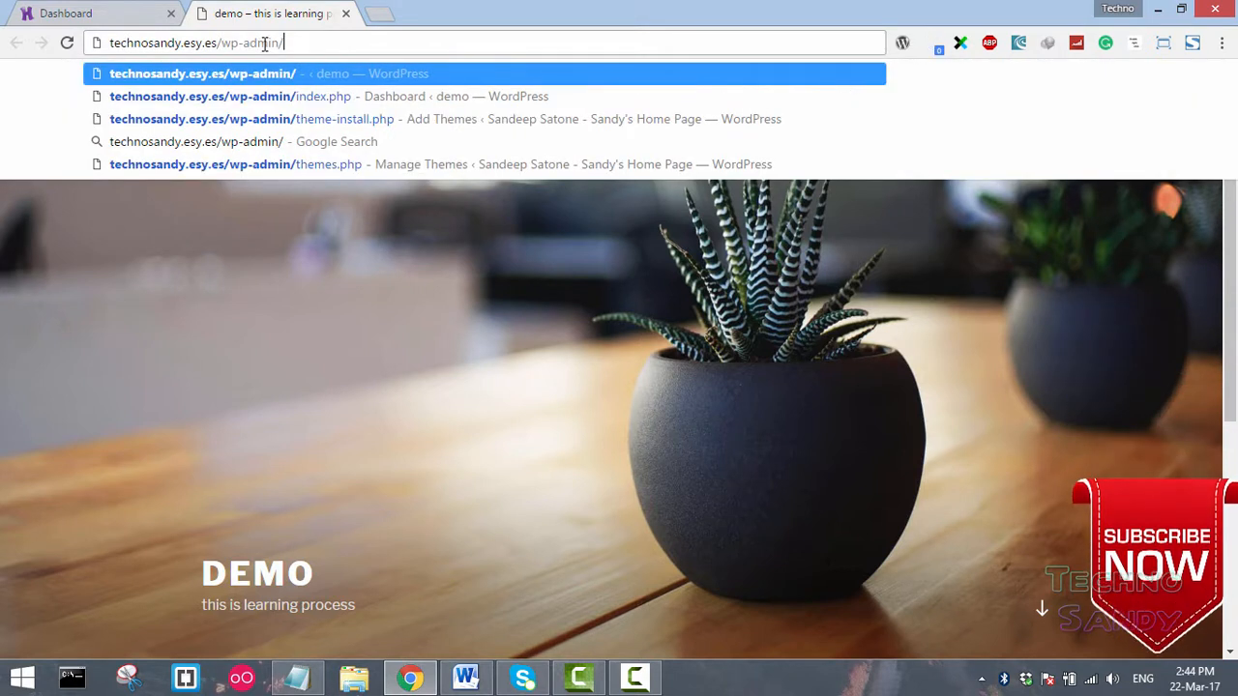
key(Return)
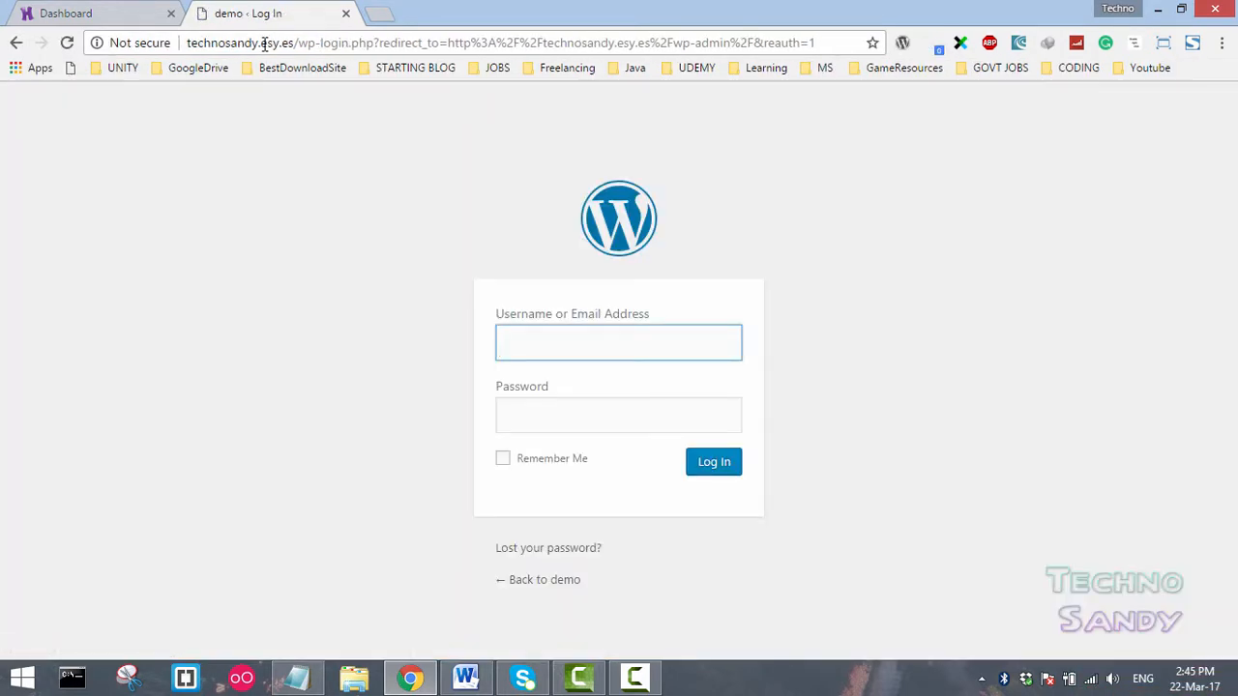
- Fill in the username with the saved e-mail address, paste the account password, and log in
text(techno)
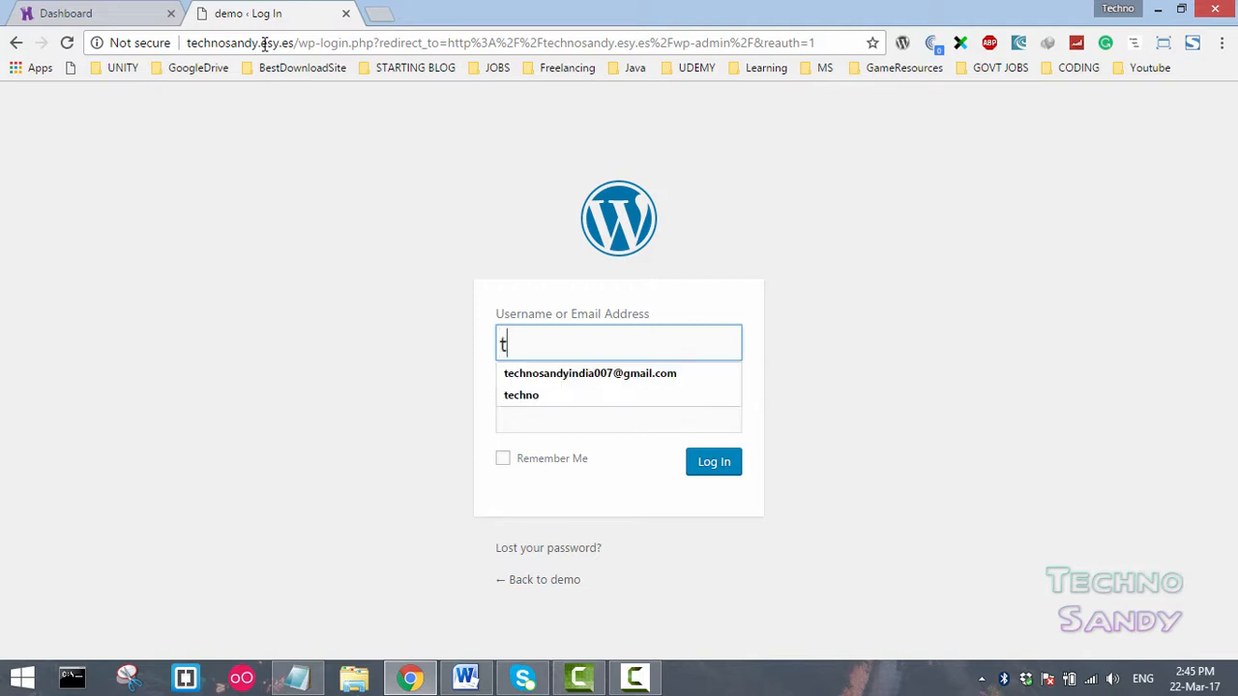
click(541, 373)
key(ctrl+a)
key(ctrl+c)
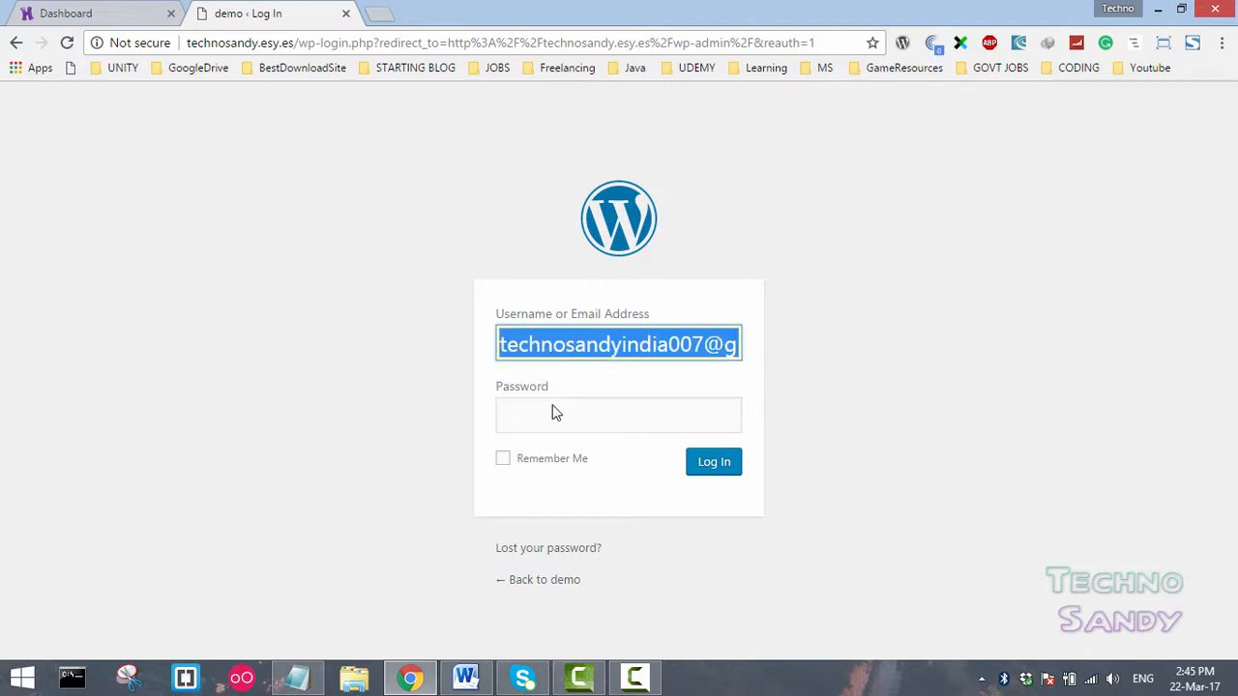
click(564, 426)
key(ctrl+v)
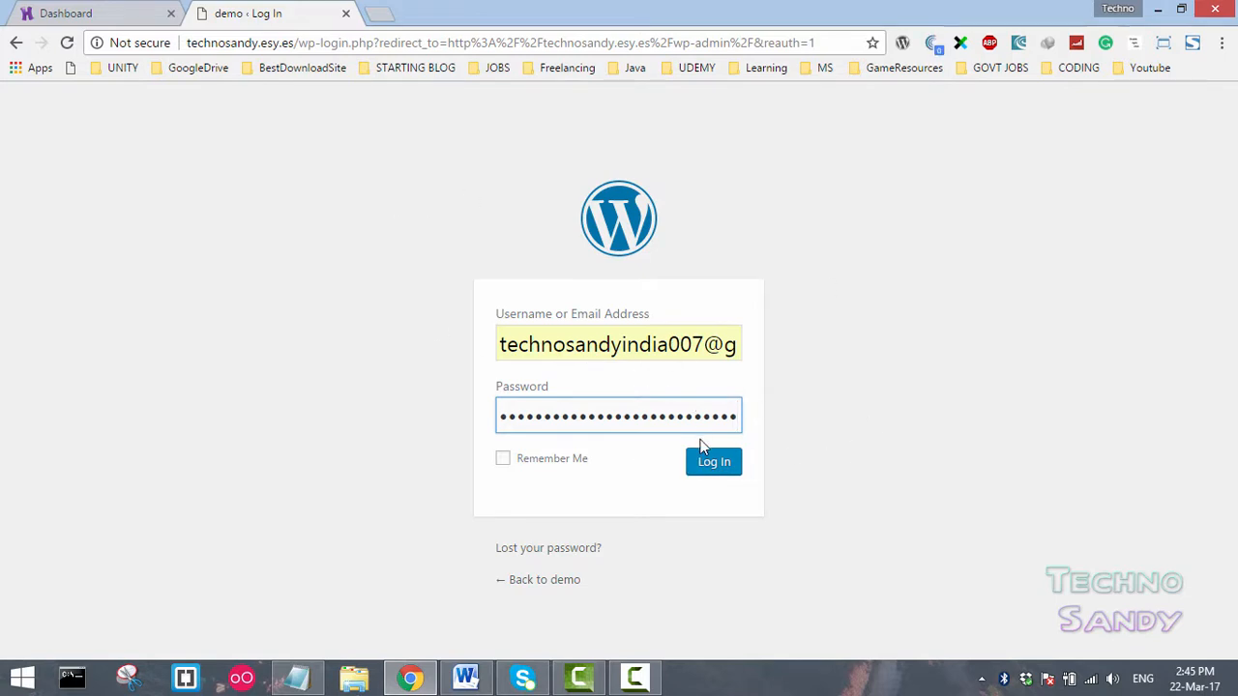
click(715, 464)
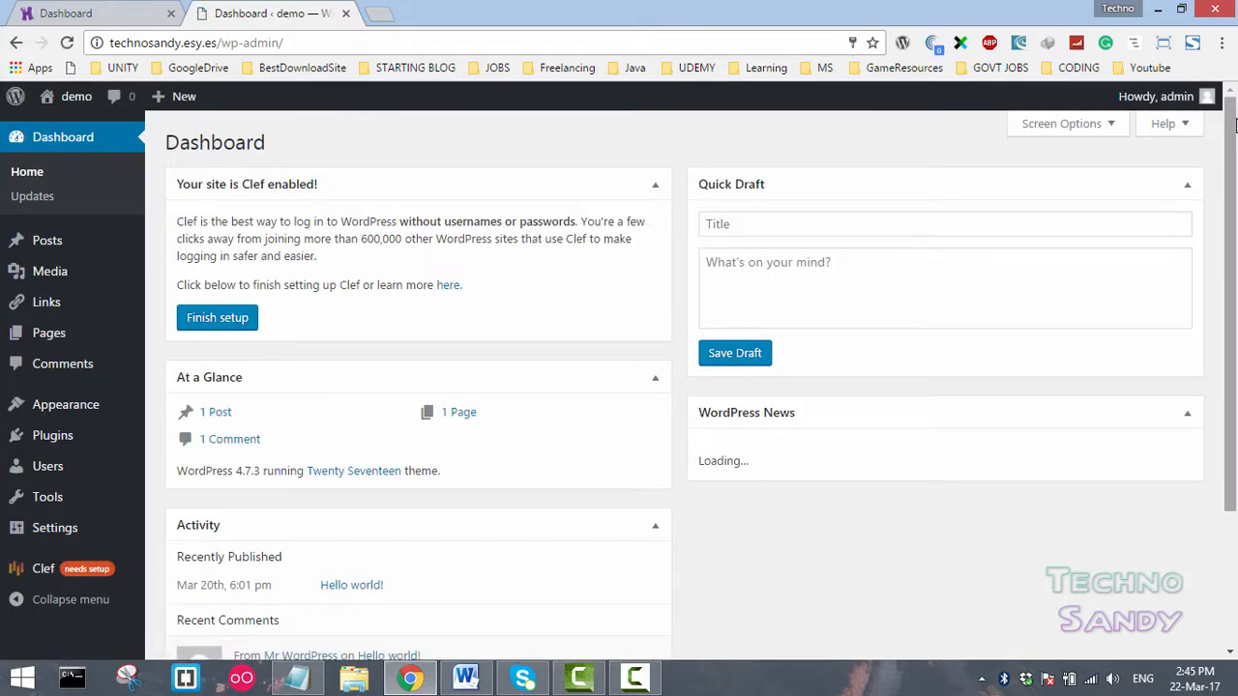
- Rearrange the dashboard widgets, moving Quick Draft under the Clef box and At a Glance to the top of the right column
drag(1231, 174, 1234, 89)
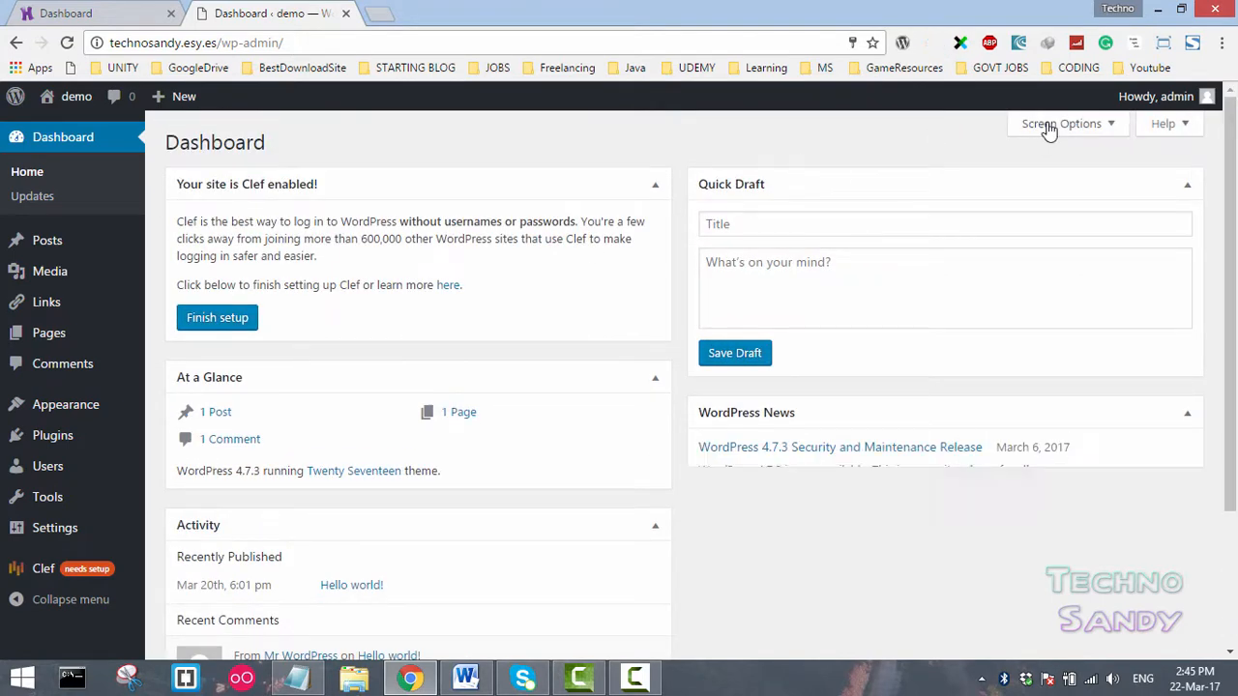
drag(1049, 199, 567, 326)
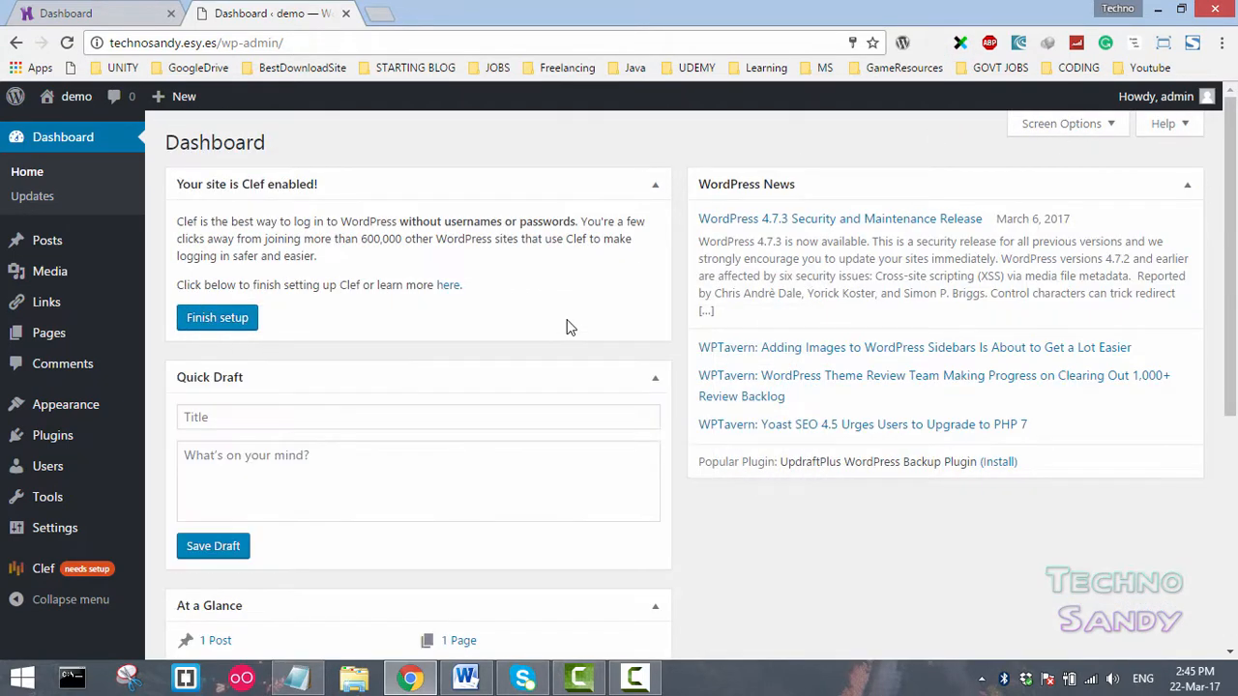
drag(544, 601, 1051, 204)
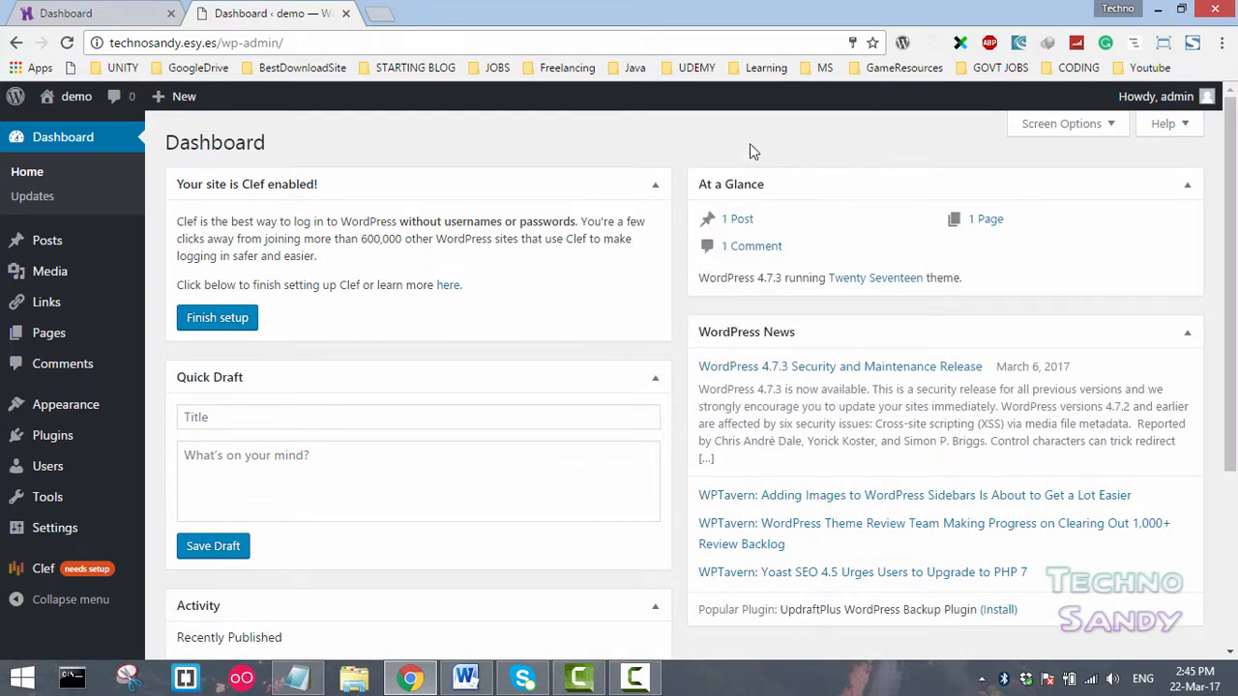
- Open and close the Screen Options panel
click(1103, 127)
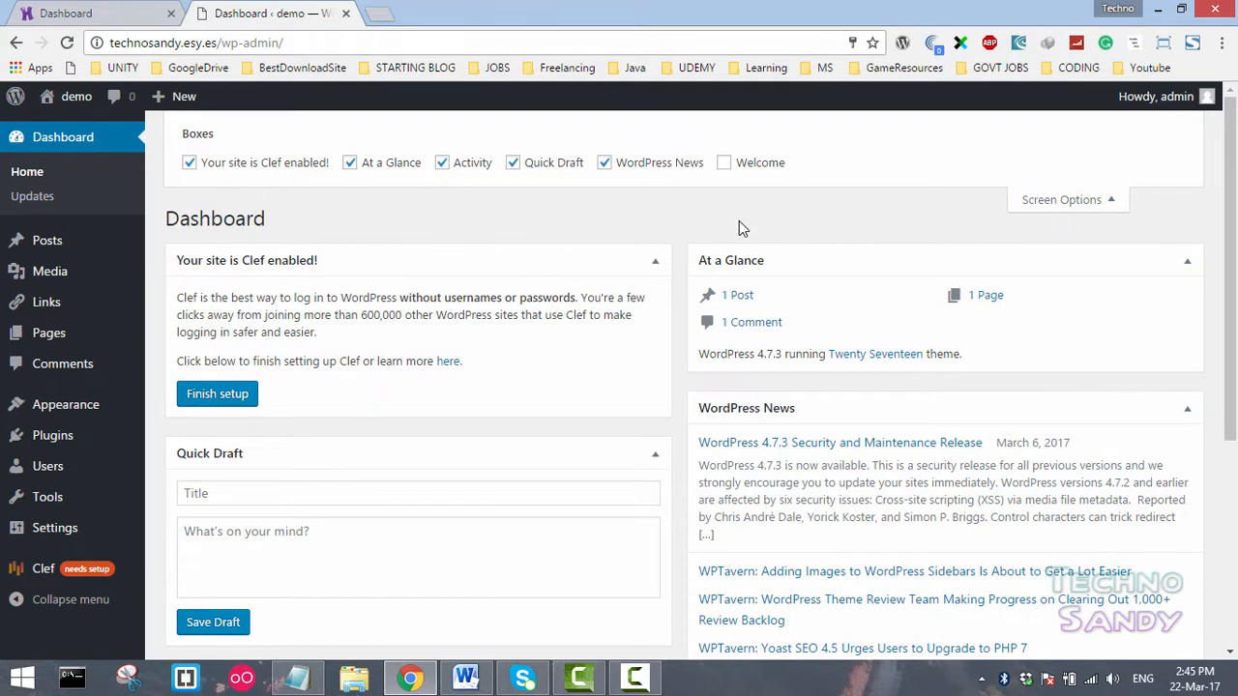
click(1039, 200)
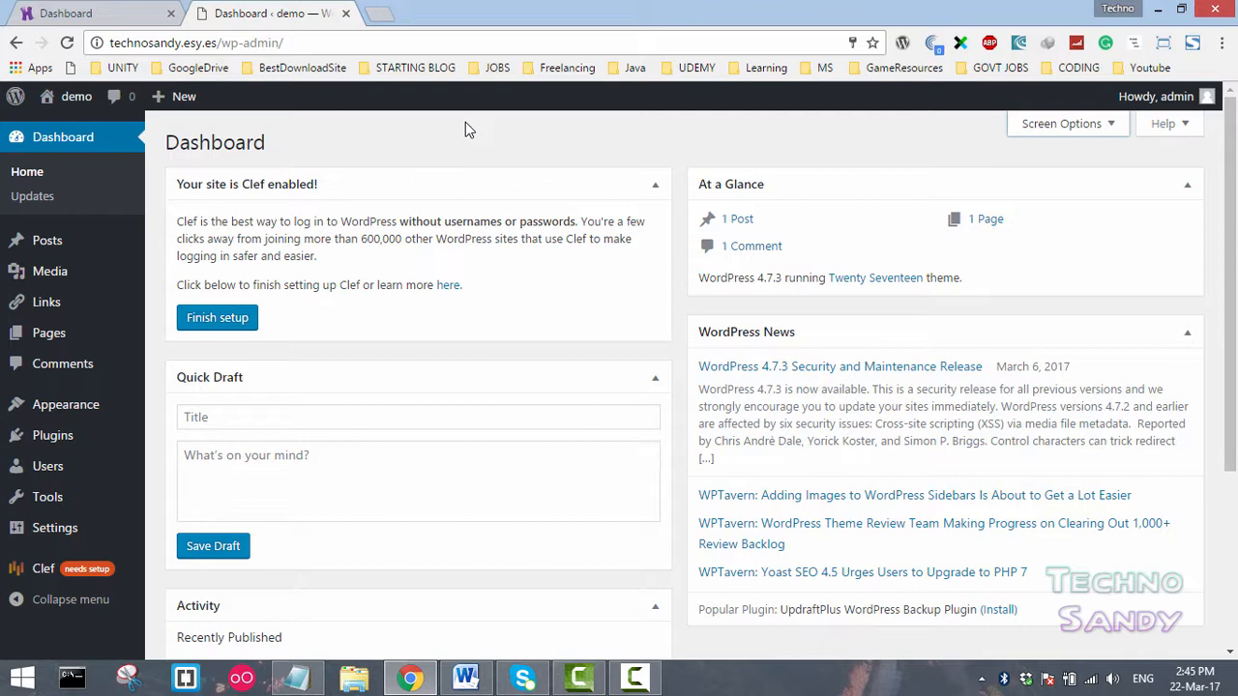
- Move the Hello world! post to the trash with the Move to Trash bulk action
click(63, 249)
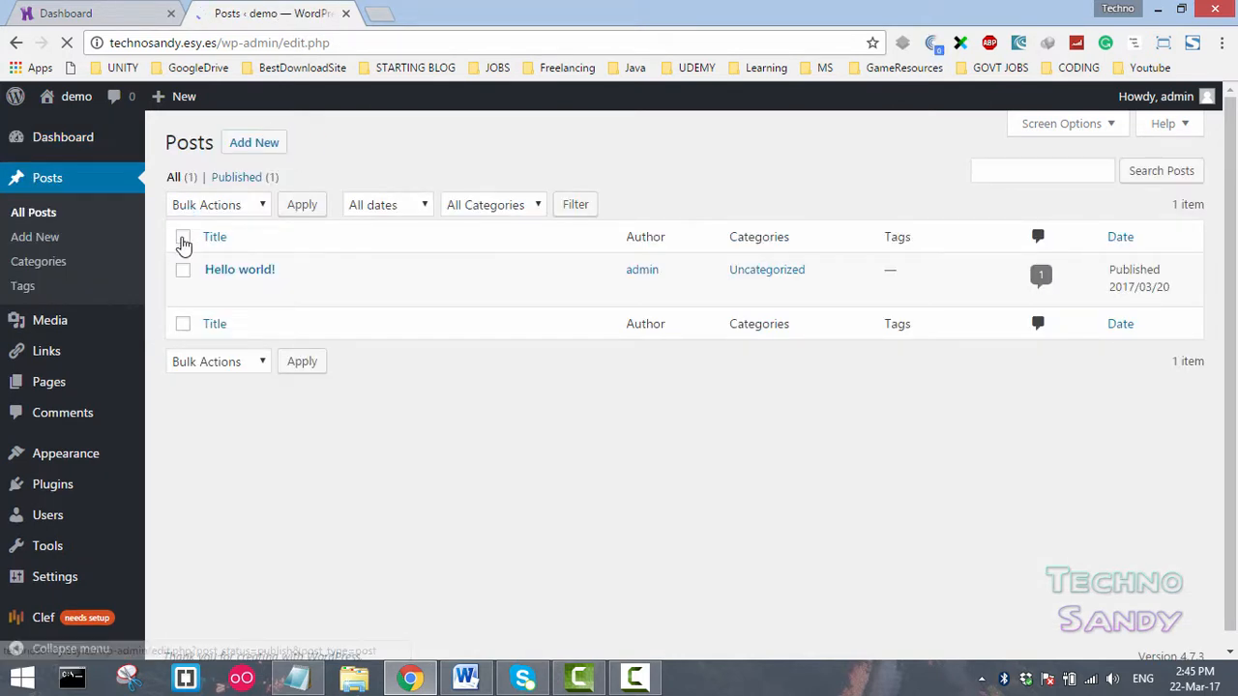
click(183, 239)
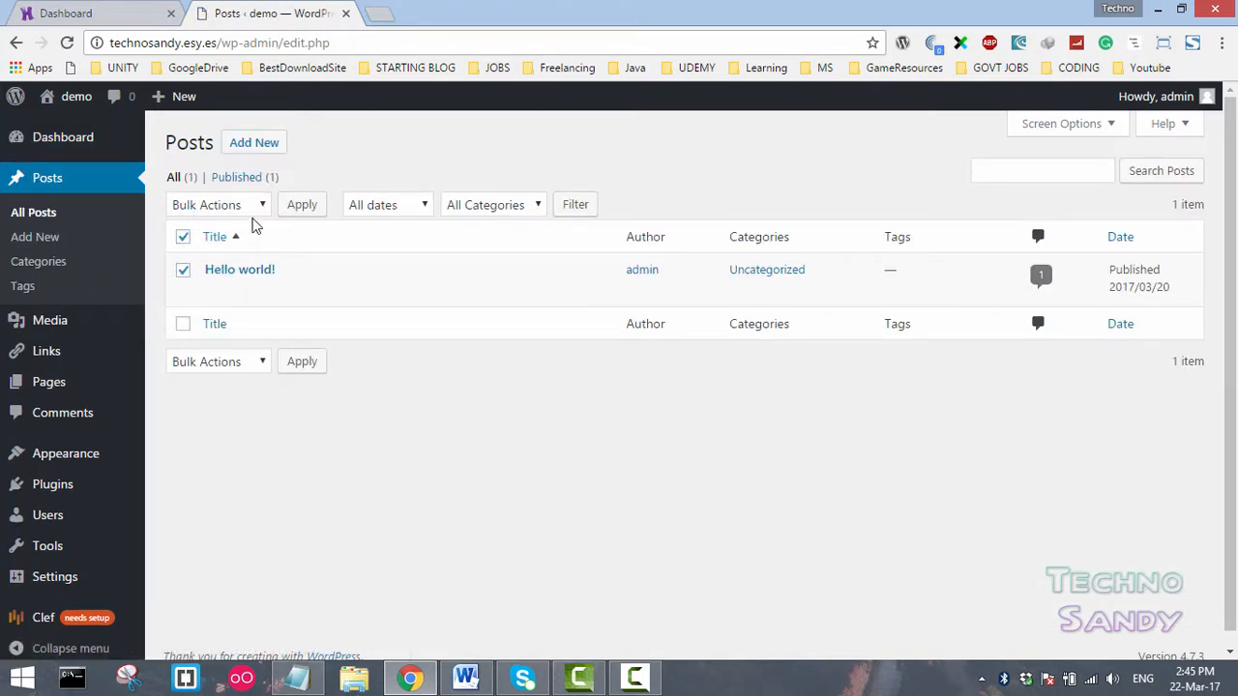
click(257, 207)
click(243, 264)
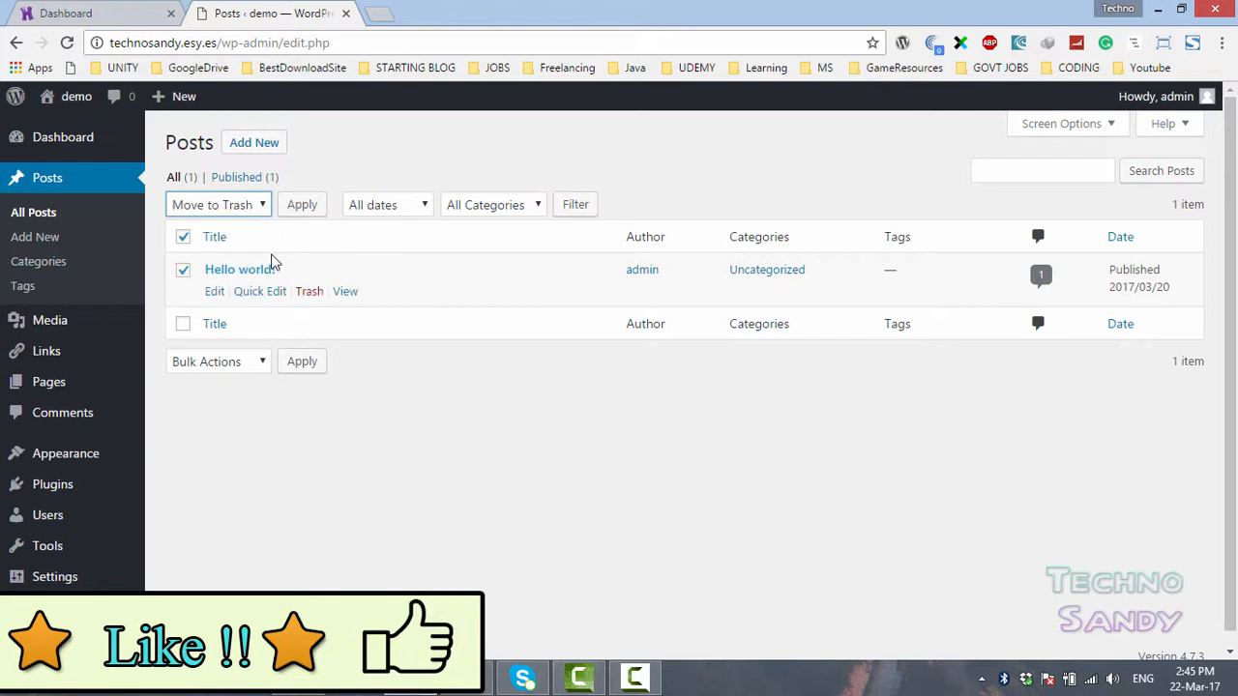
click(300, 204)
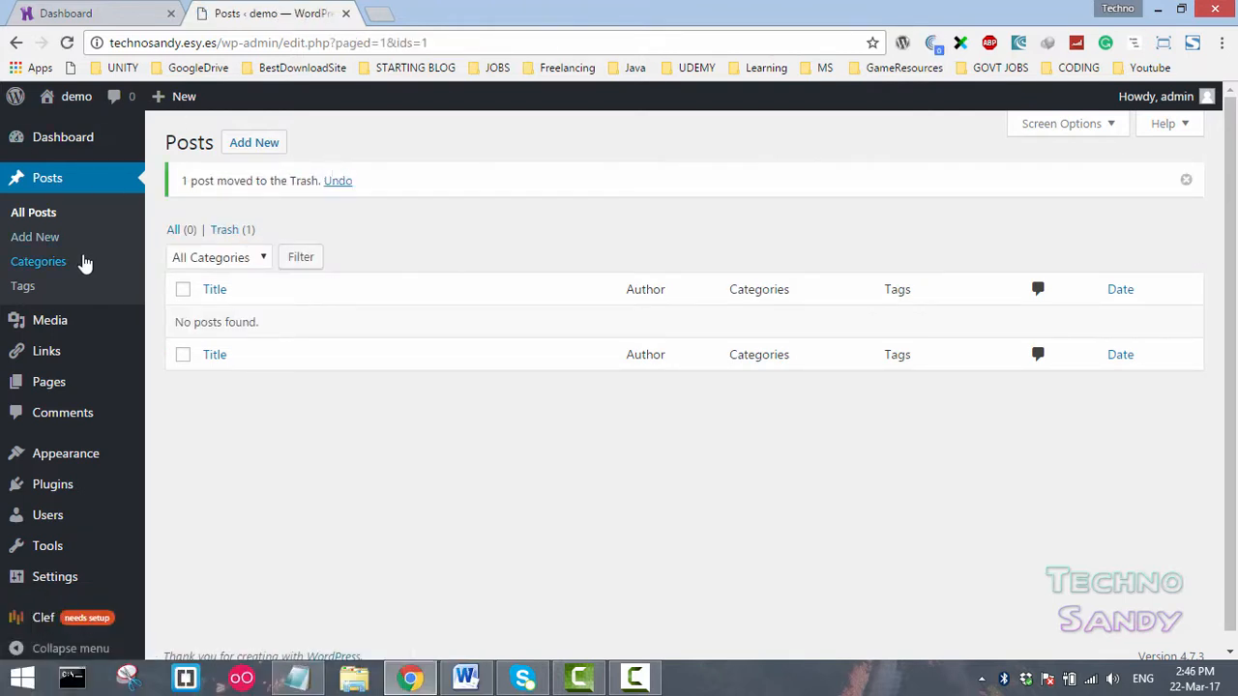
- Move the About page to the trash with the Move to Trash bulk action
click(300, 260)
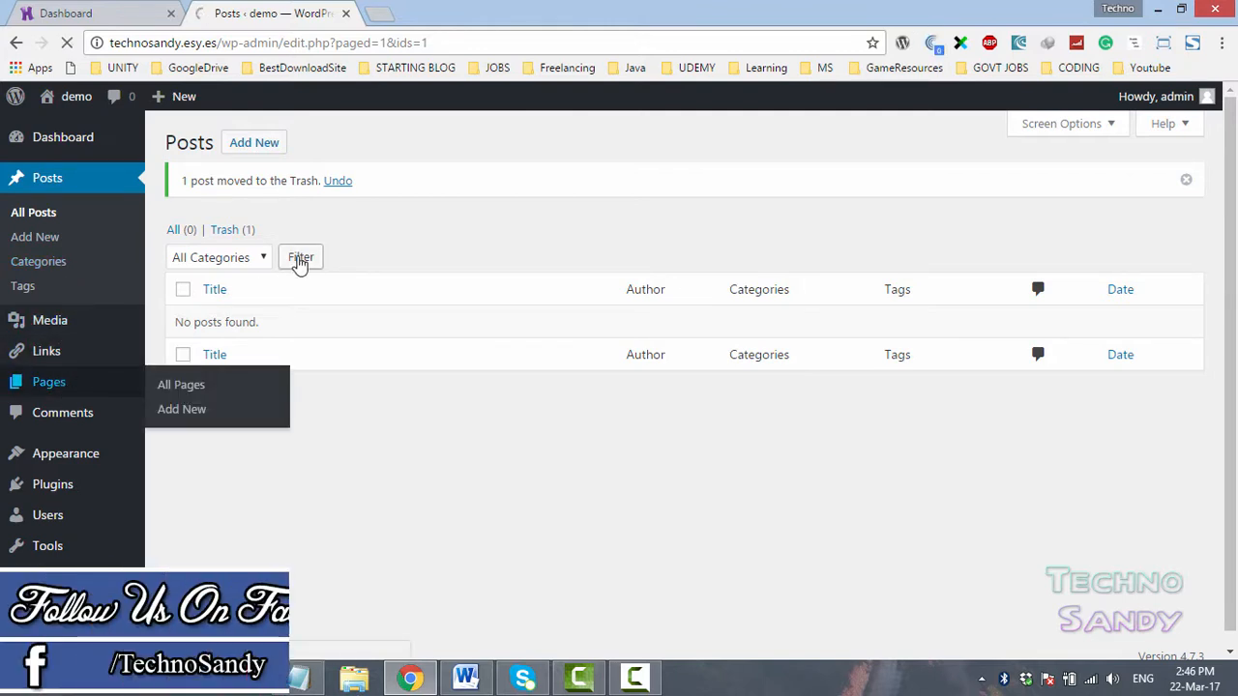
click(183, 237)
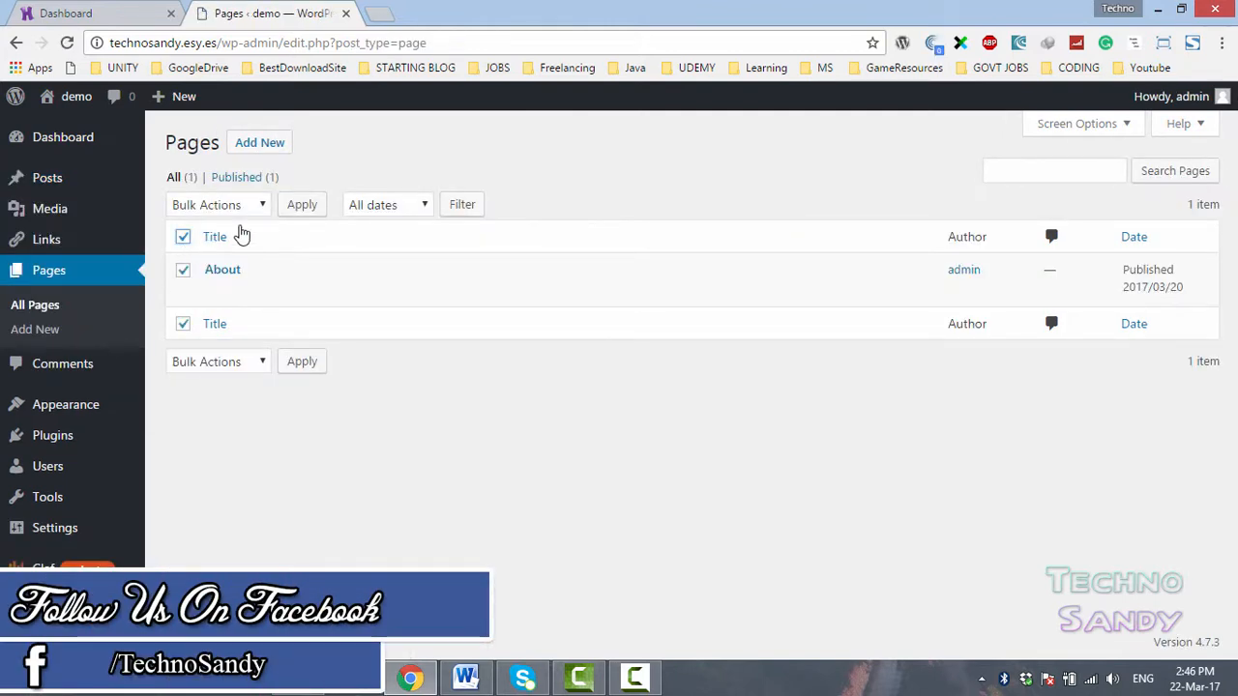
click(251, 206)
click(244, 261)
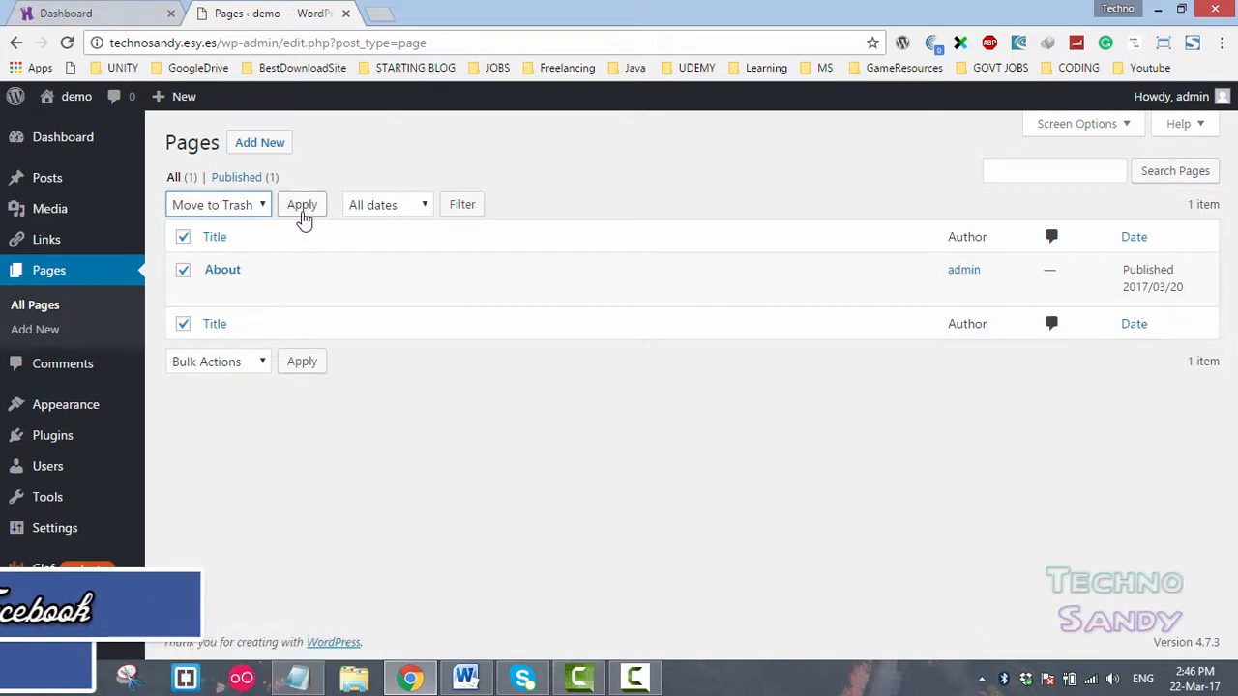
click(302, 206)
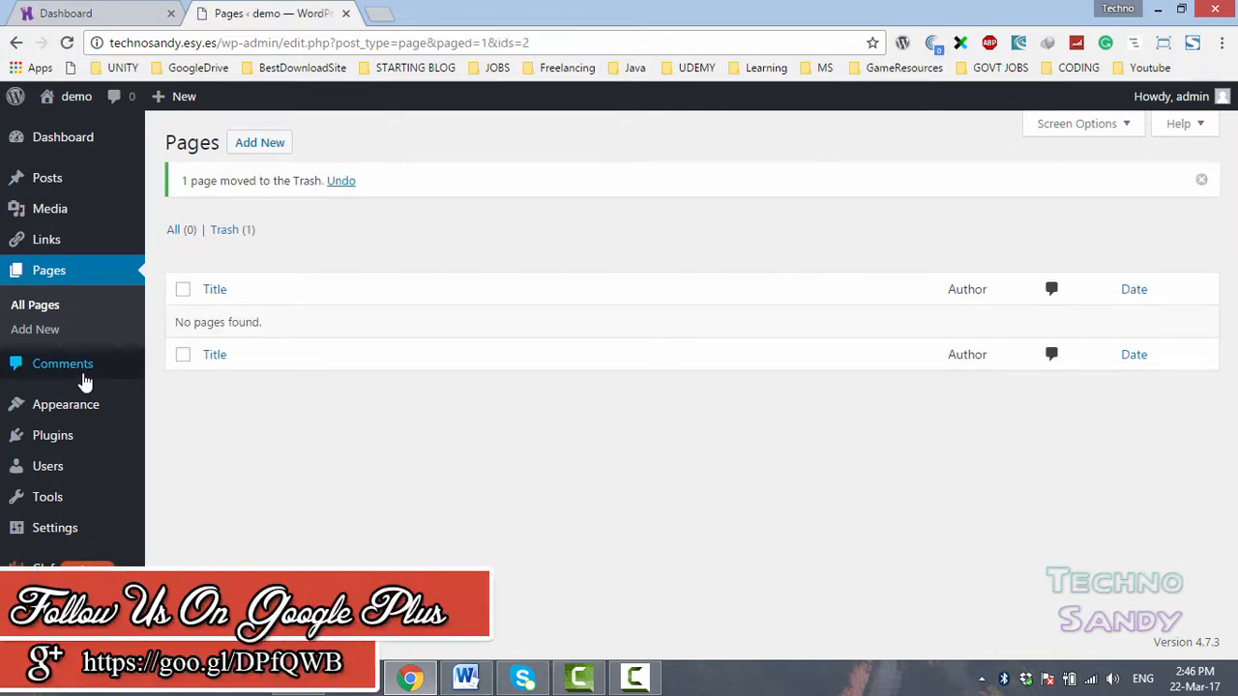
- Open the comments list and look through its comment type filter
mouse_move(46, 183)
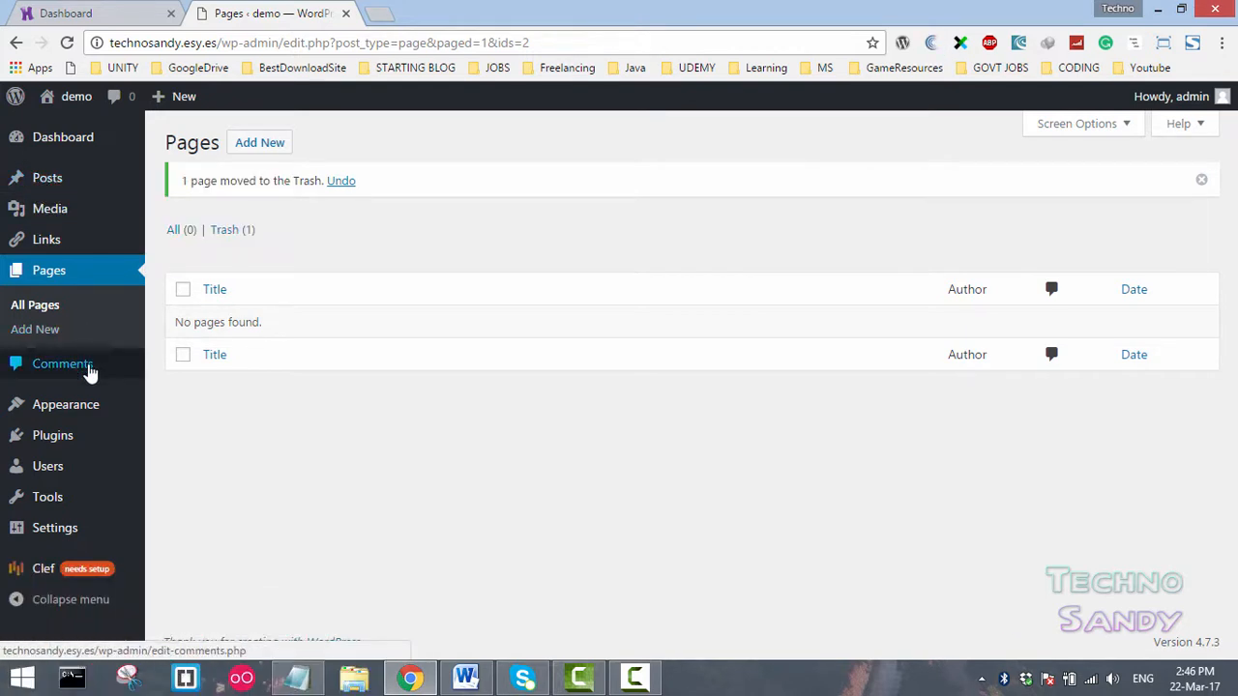
click(85, 372)
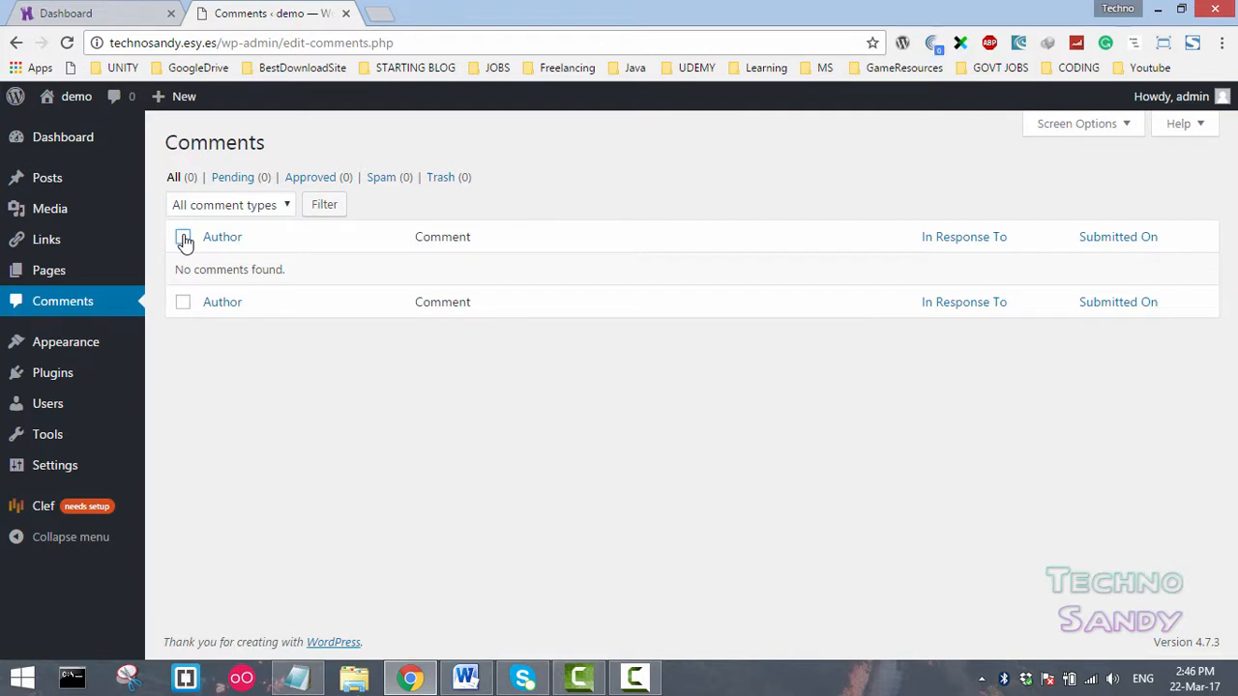
click(290, 202)
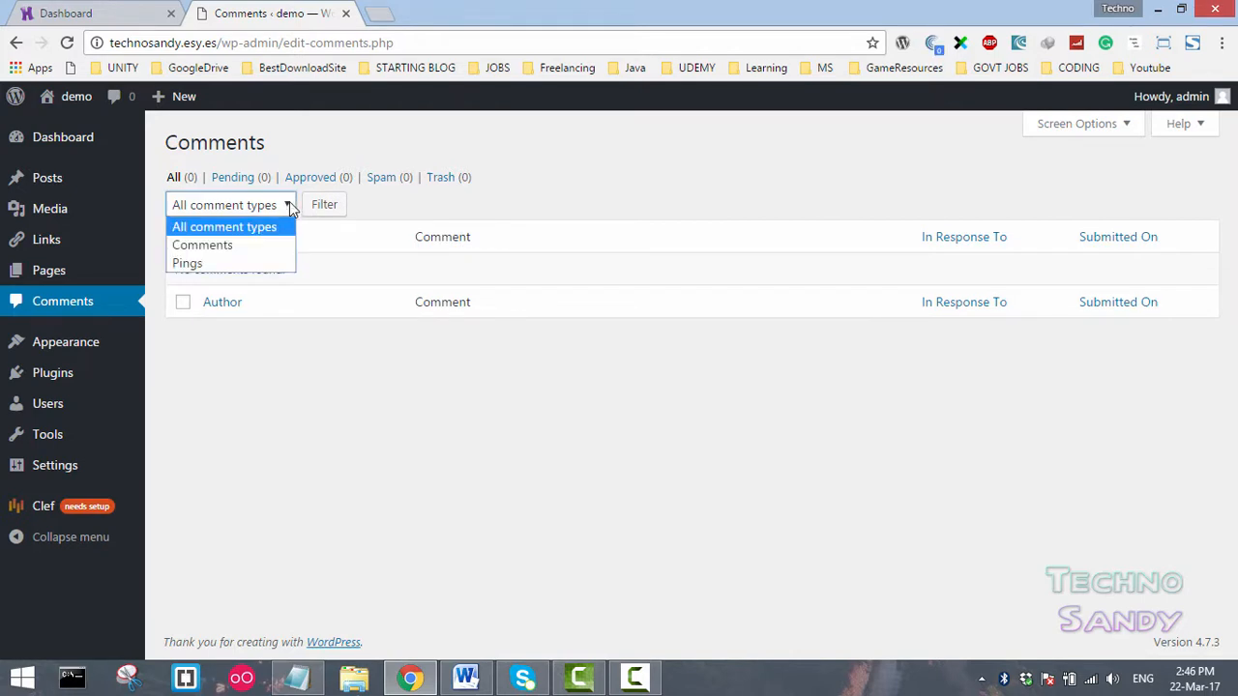
click(287, 204)
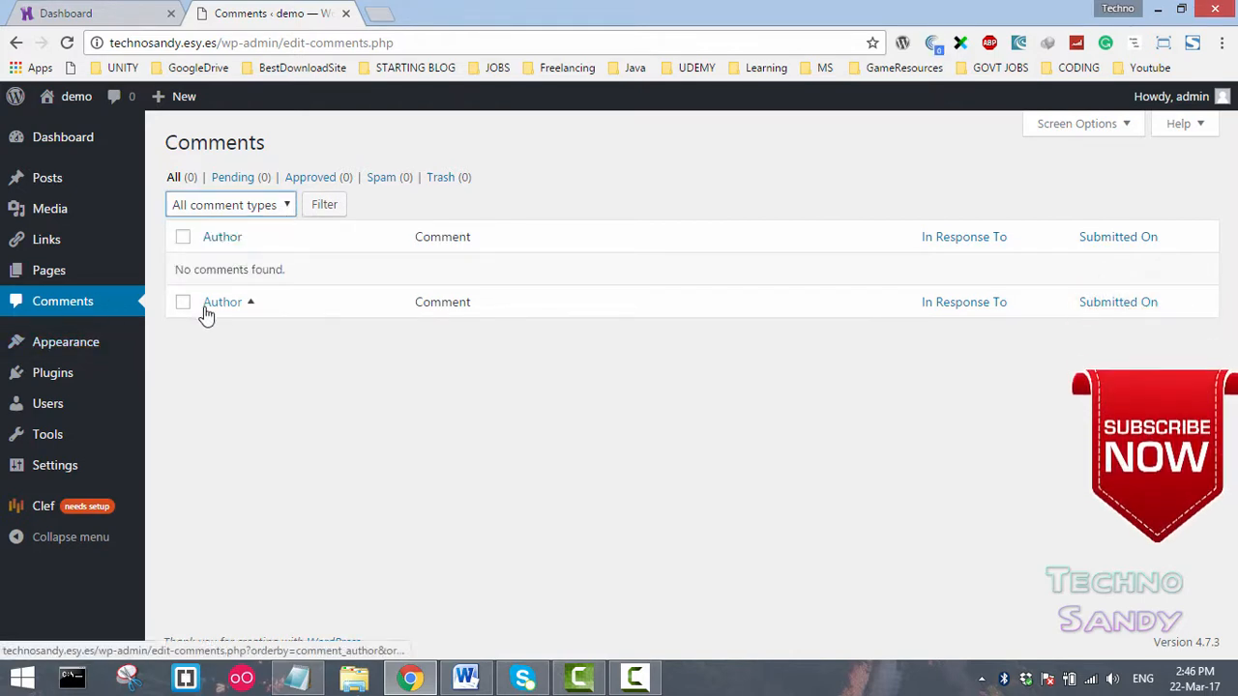
- Set the site timezone to UTC-5:30 in General Settings and save the changes
click(76, 474)
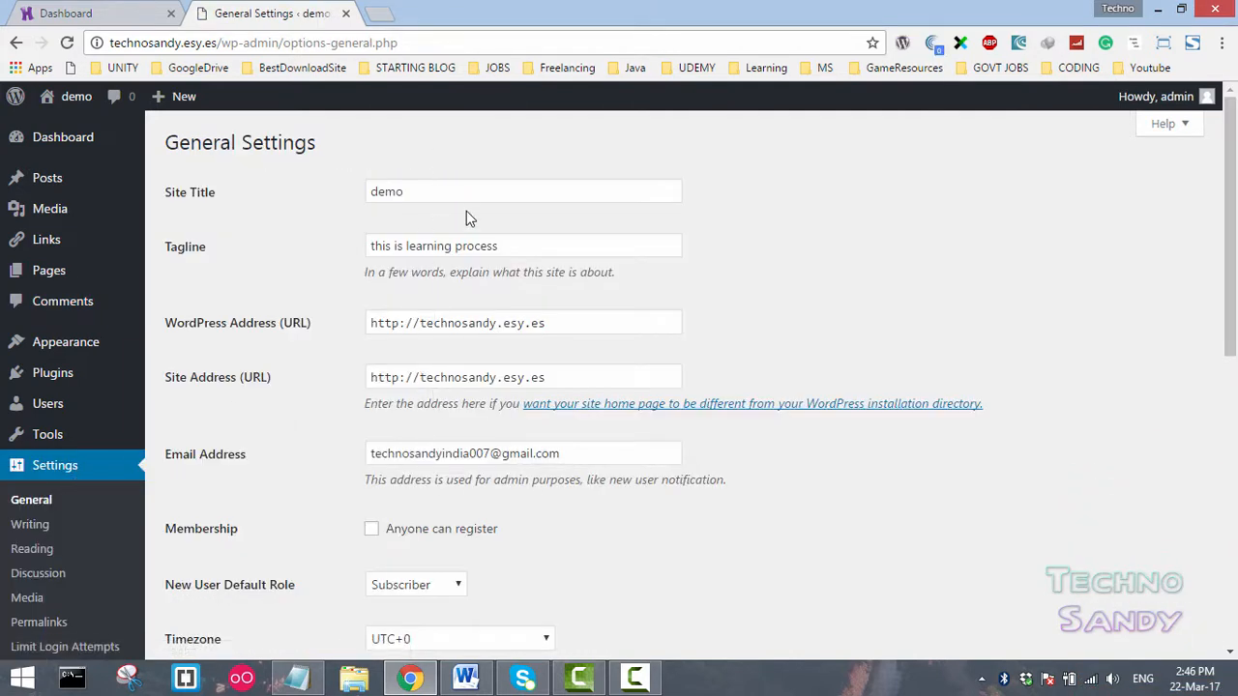
scroll(503, 401, down, 3)
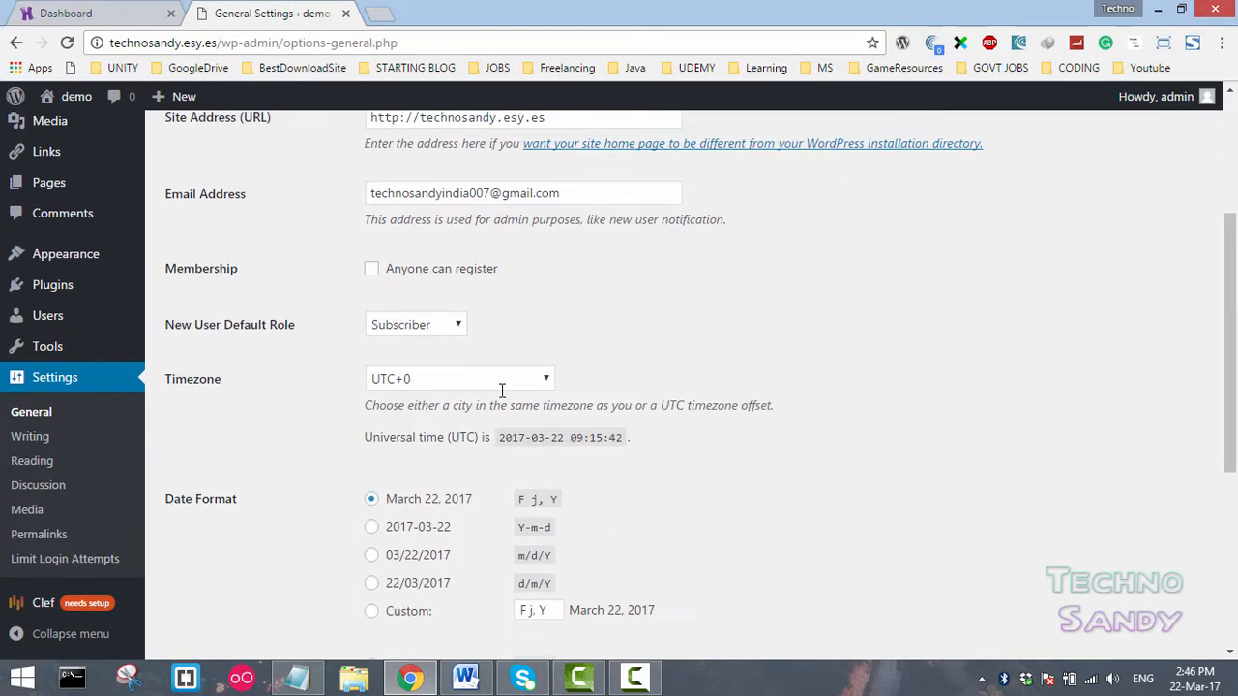
scroll(503, 367, down, 1)
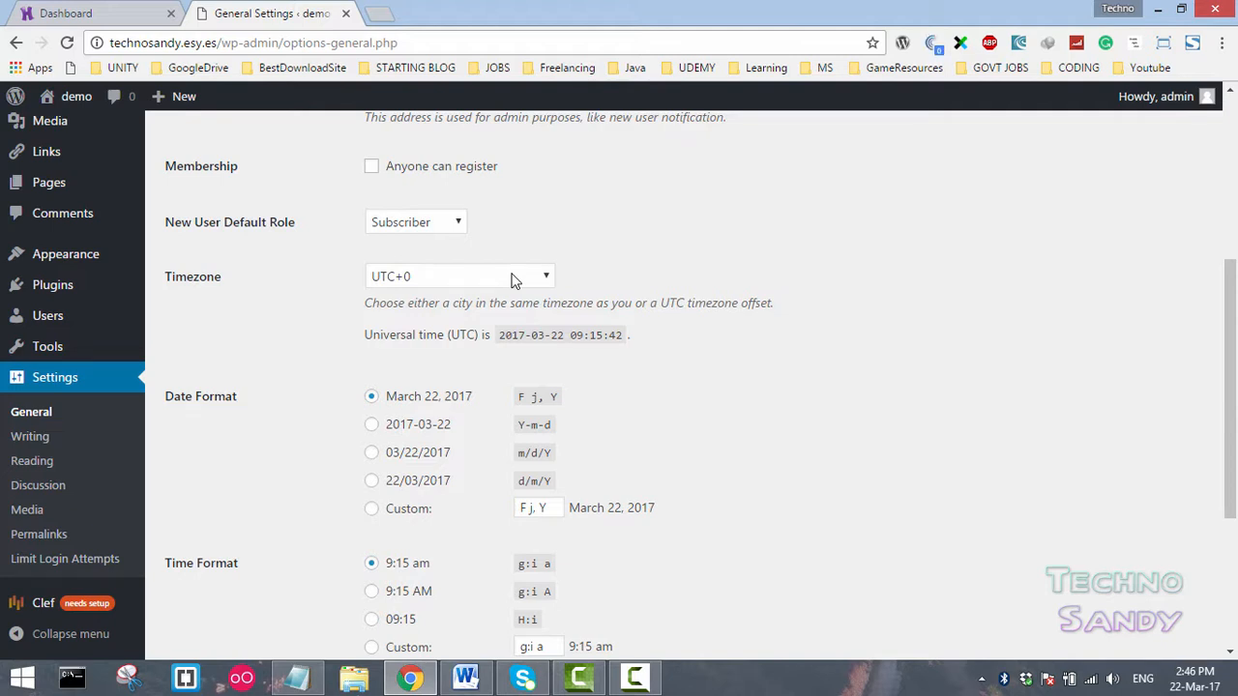
click(451, 279)
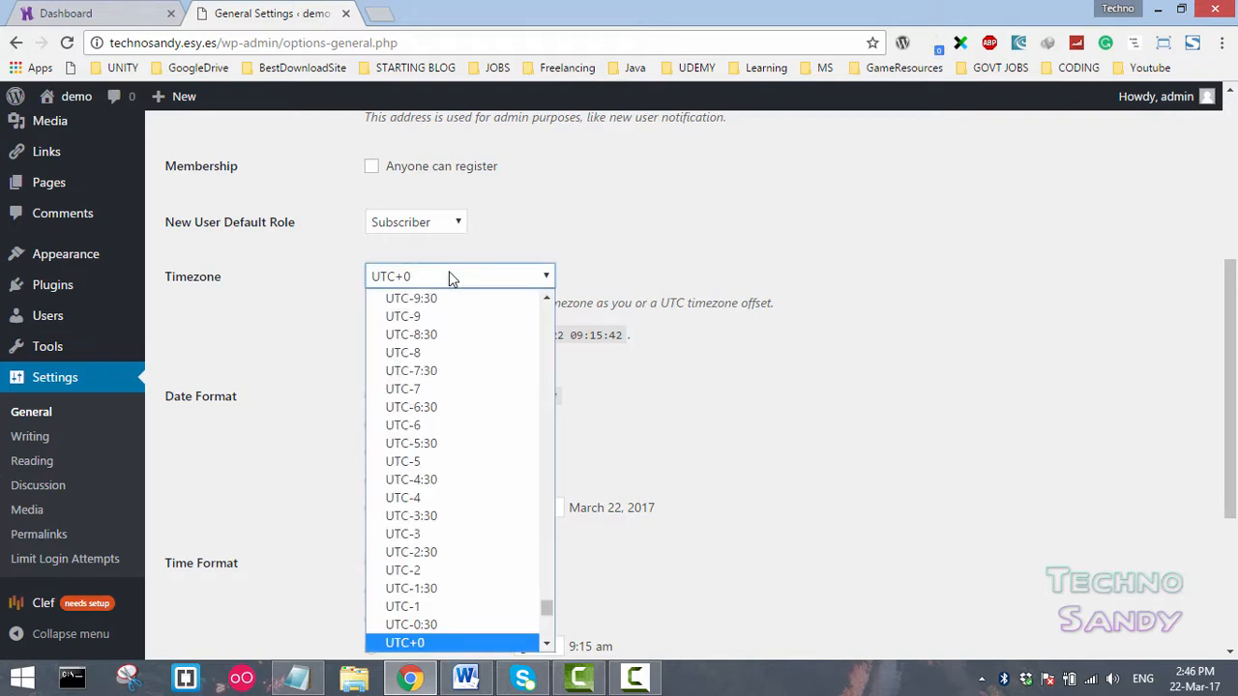
click(474, 447)
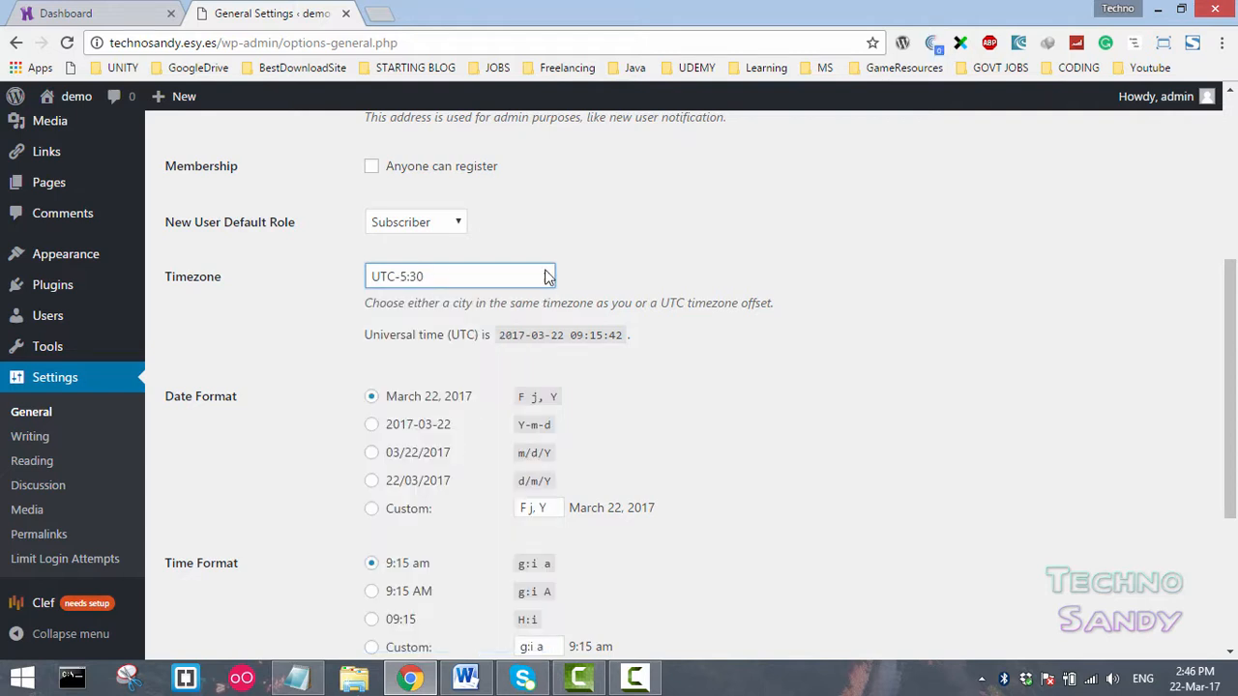
scroll(405, 285, down, 3)
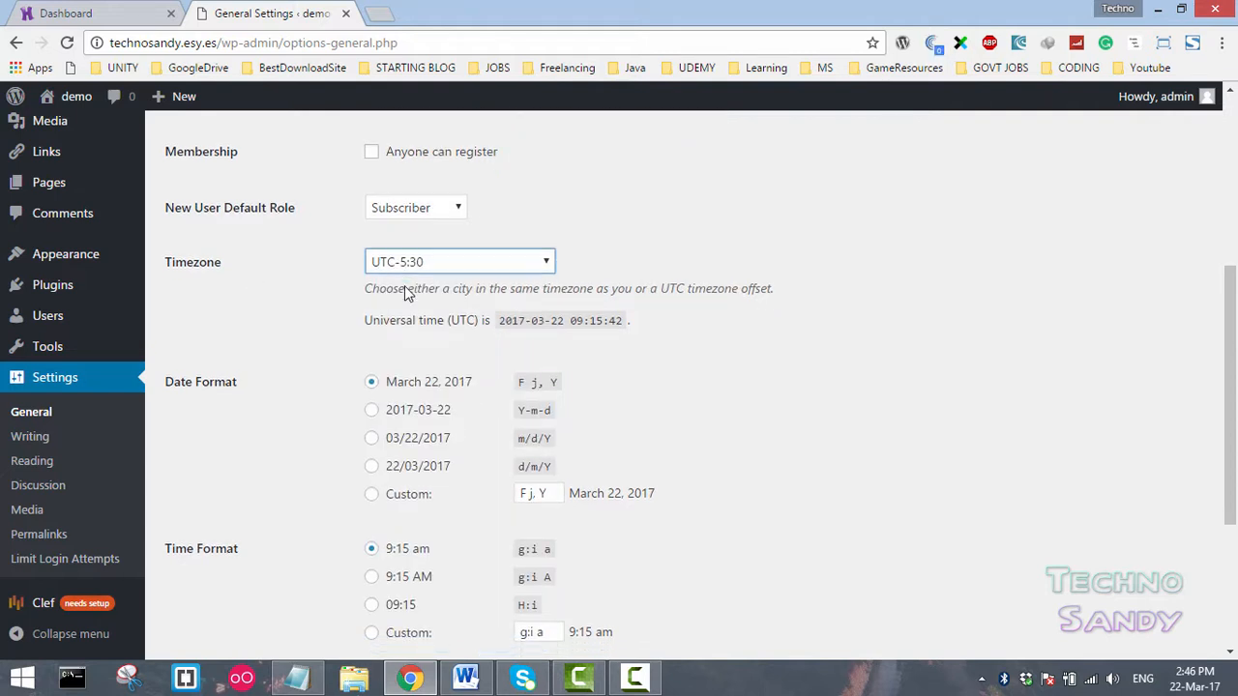
click(229, 576)
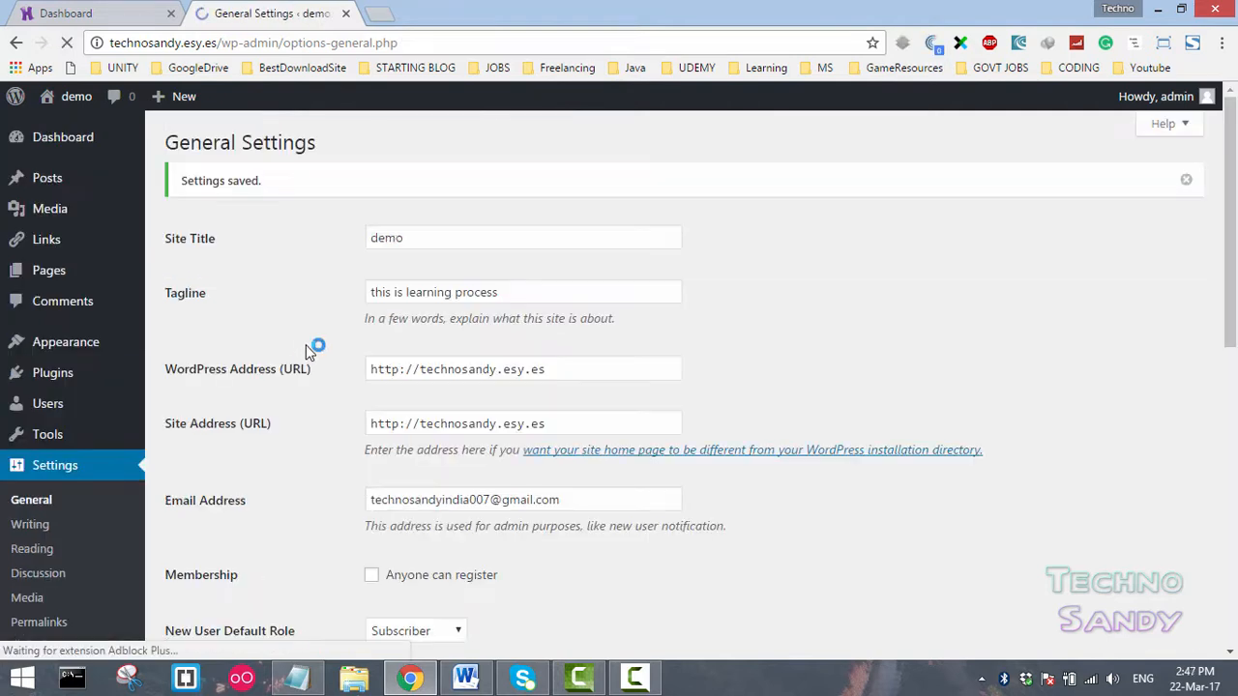
- Review the saved General Settings timezone
triple_click(253, 181)
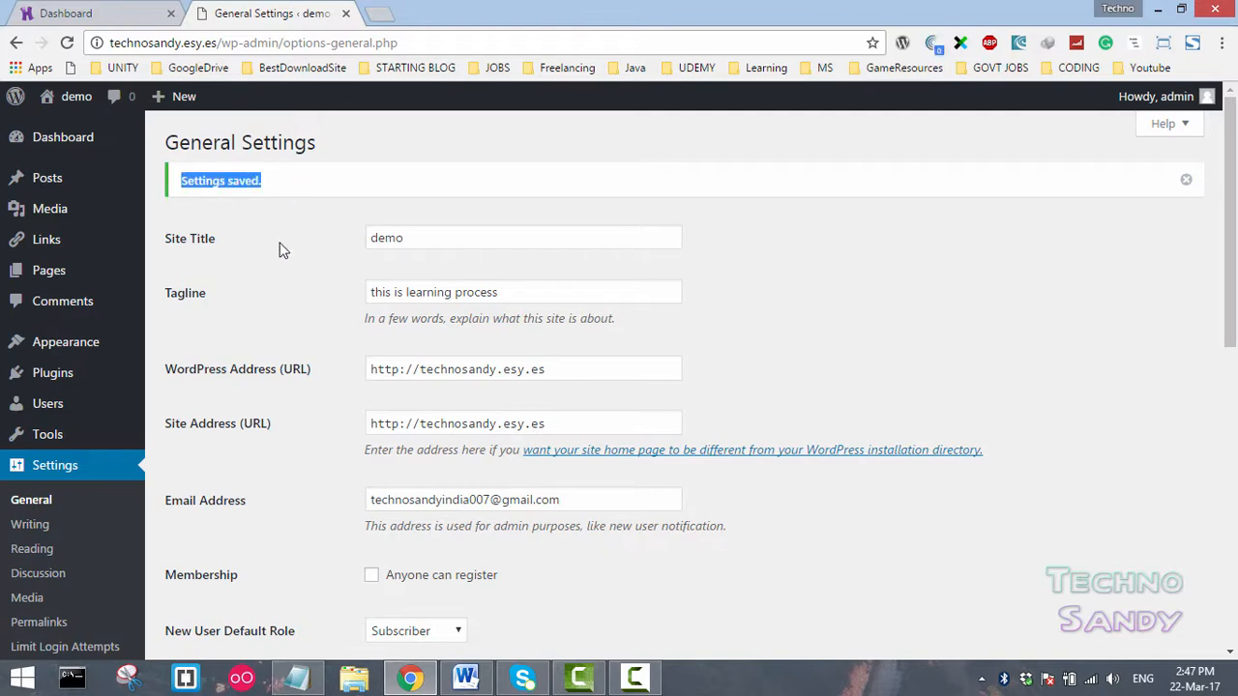
scroll(334, 317, down, 7)
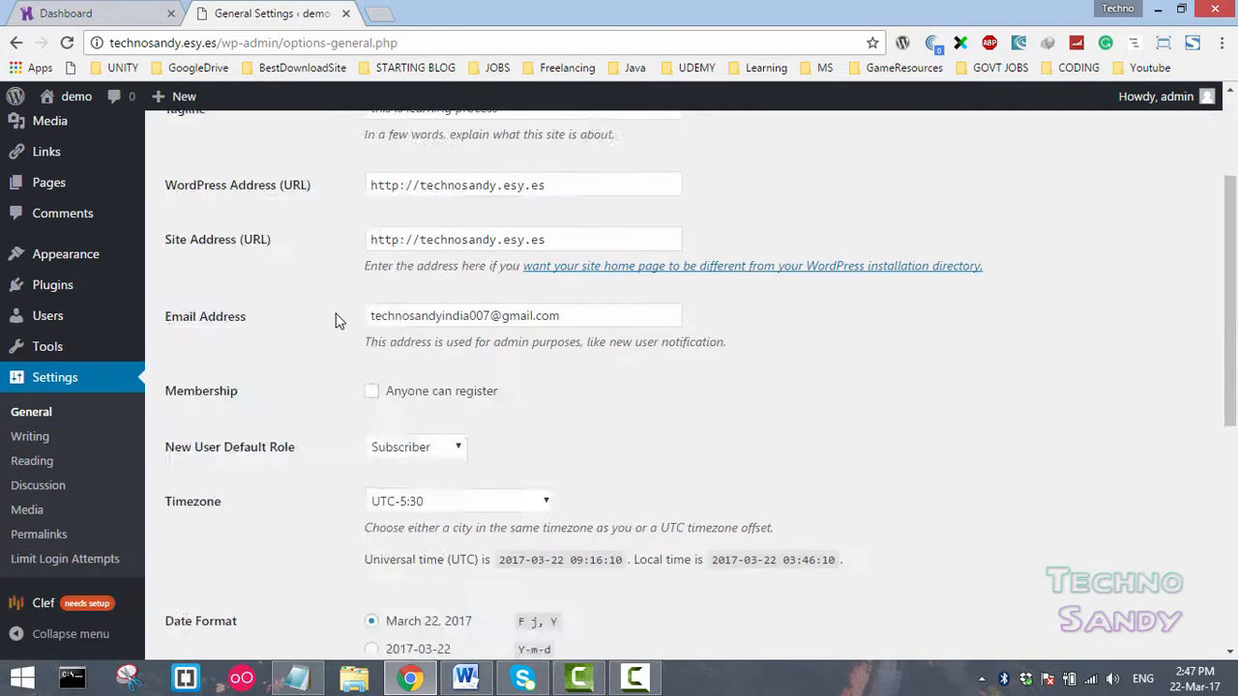
- Enable "Anyone can register" with Subscriber as the new user default role and save the General Settings
scroll(337, 317, up, 4)
scroll(335, 309, up, 3)
scroll(332, 312, down, 2)
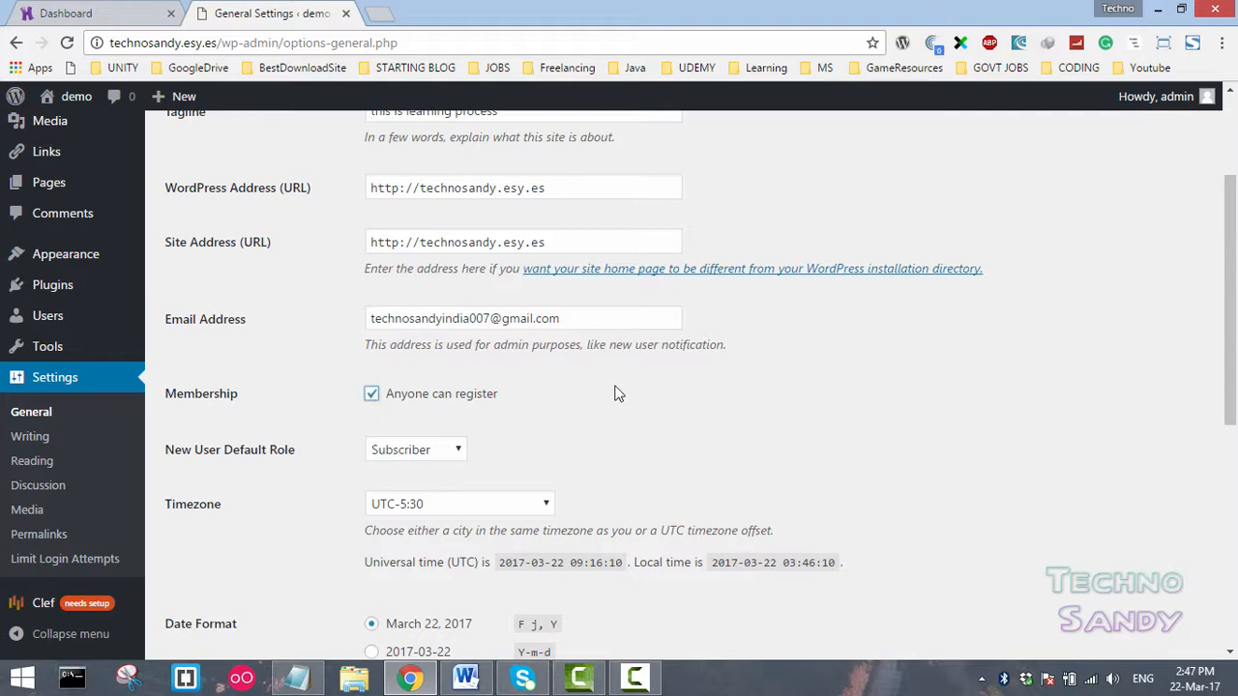
scroll(619, 392, down, 1)
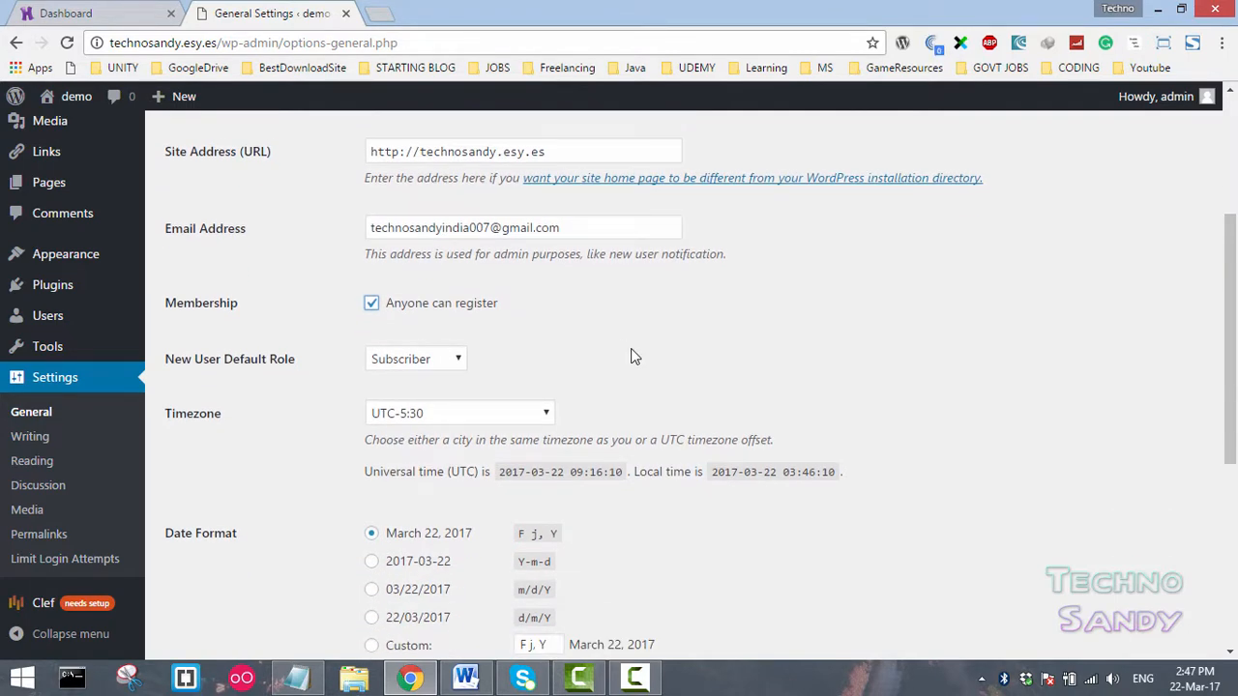
click(460, 360)
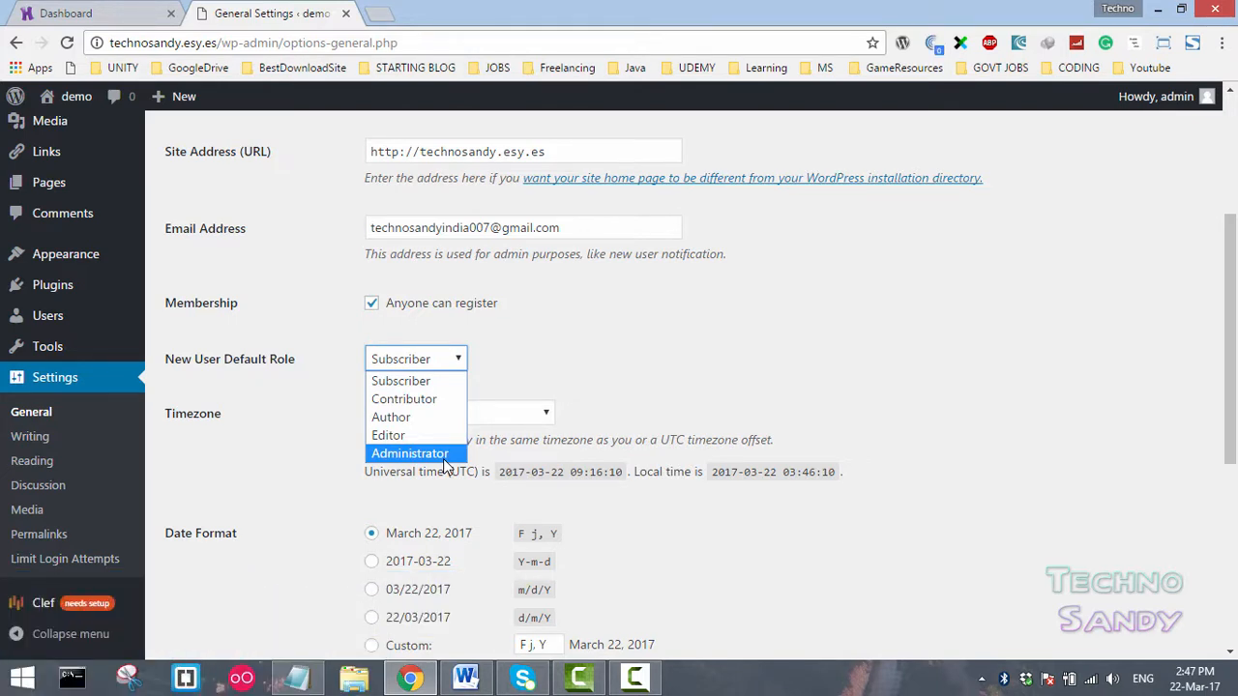
click(441, 385)
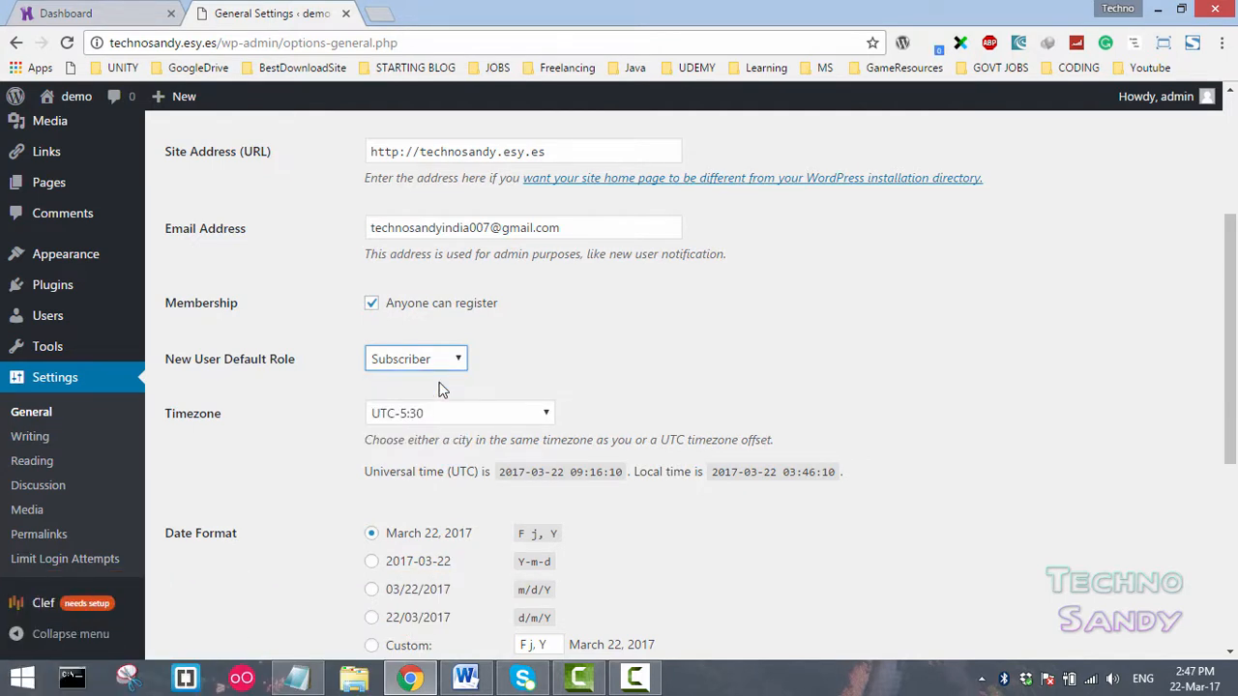
drag(1230, 372, 1228, 550)
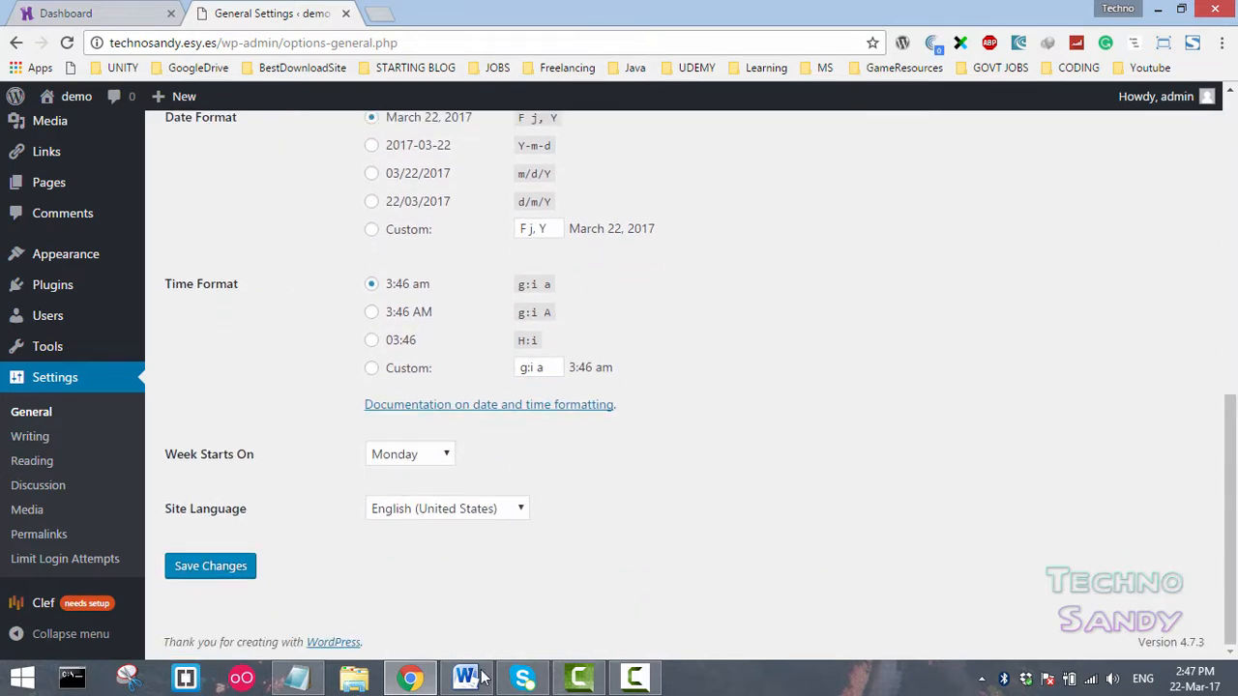
click(211, 565)
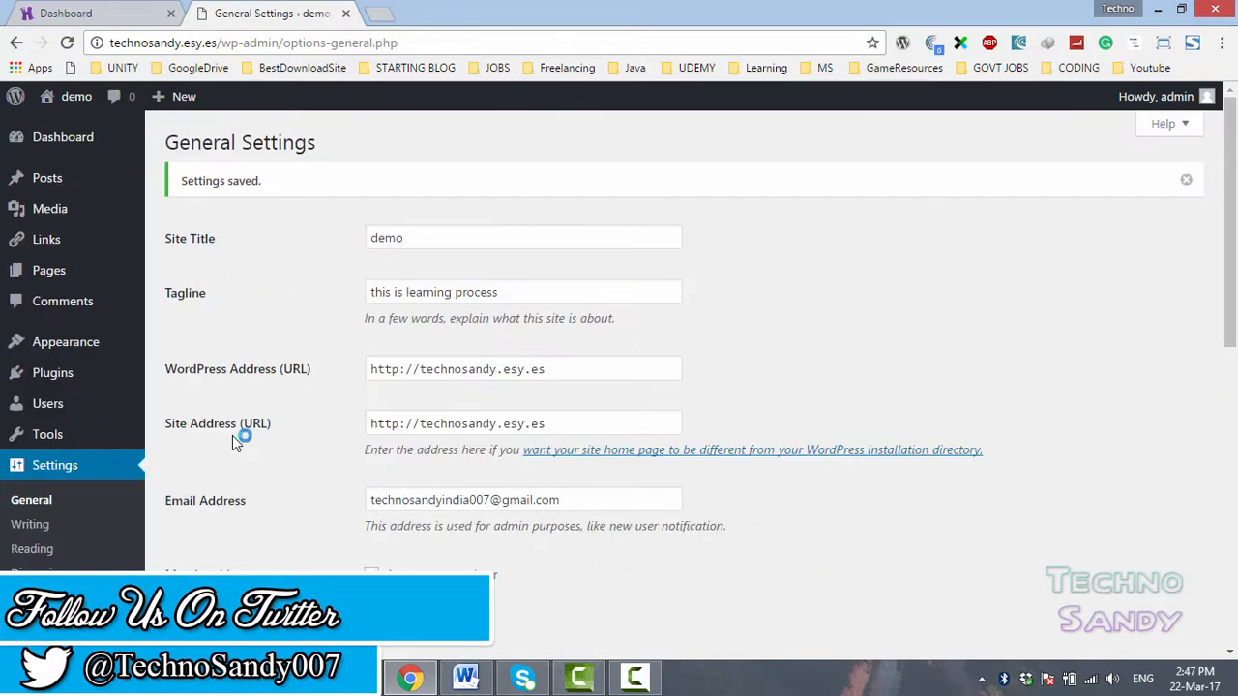
- Examine the site title field in General Settings
drag(1230, 275, 1161, 159)
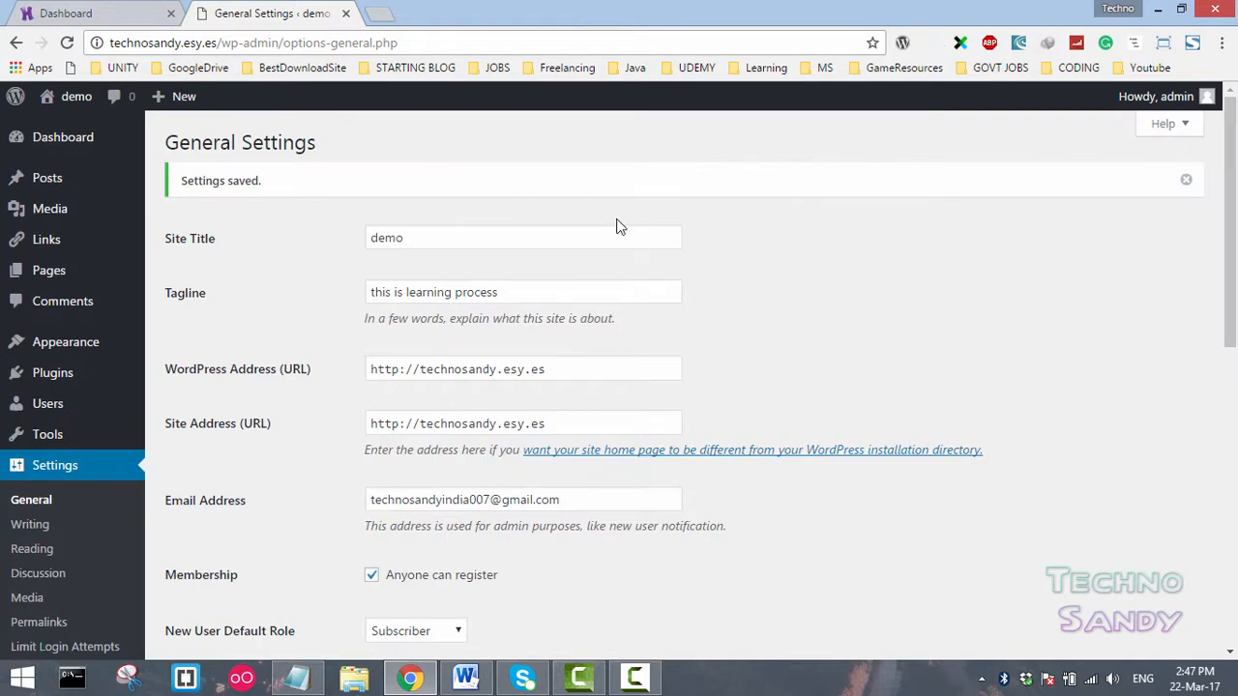
drag(408, 238, 293, 244)
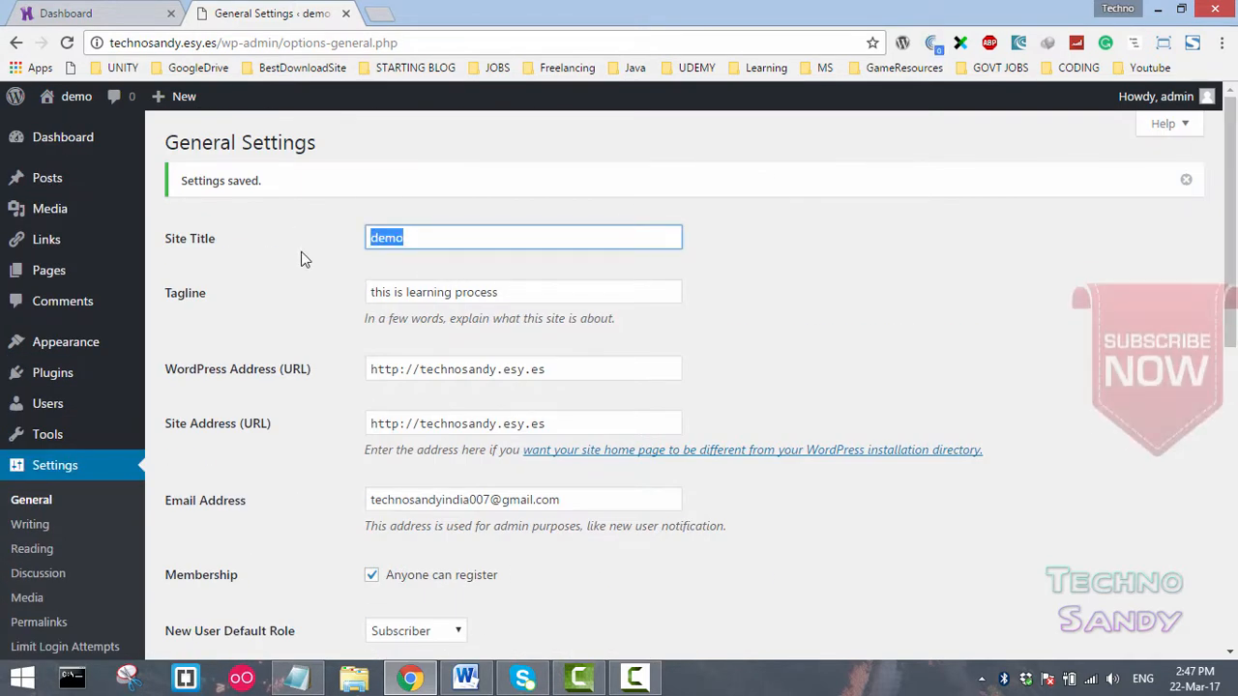
click(437, 232)
drag(437, 233, 235, 235)
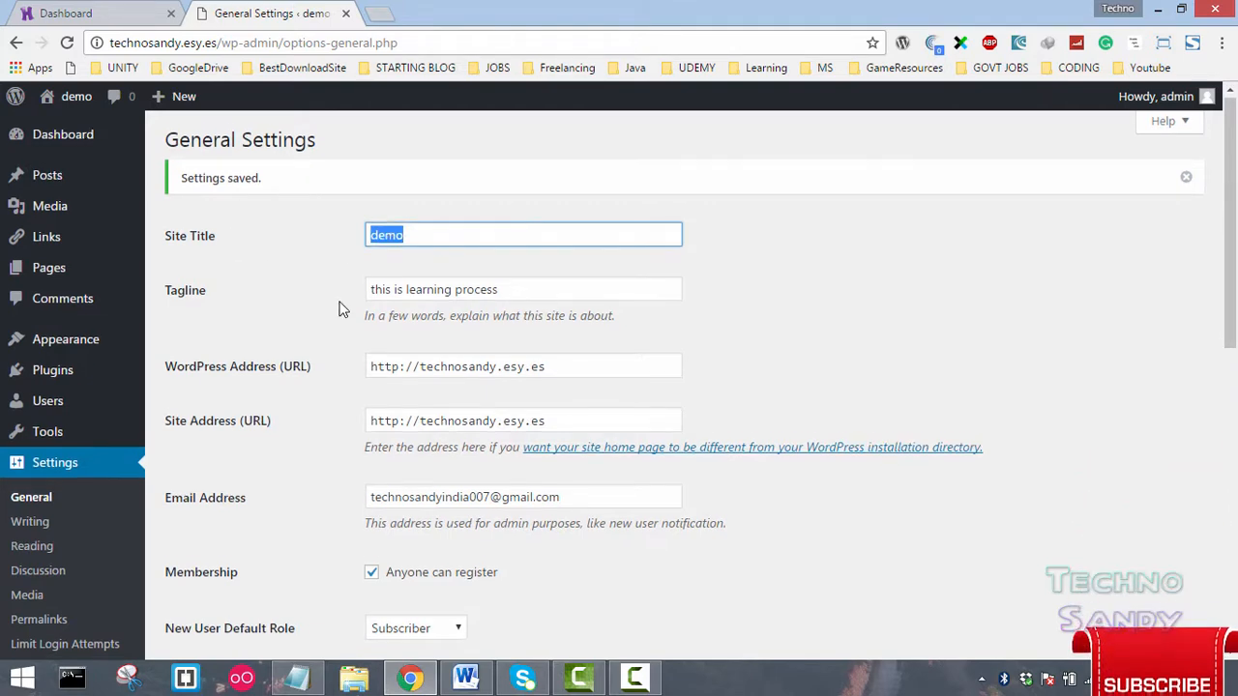
- Open Writing Settings and review its options down to the Update Services section
scroll(291, 387, down, 4)
click(29, 436)
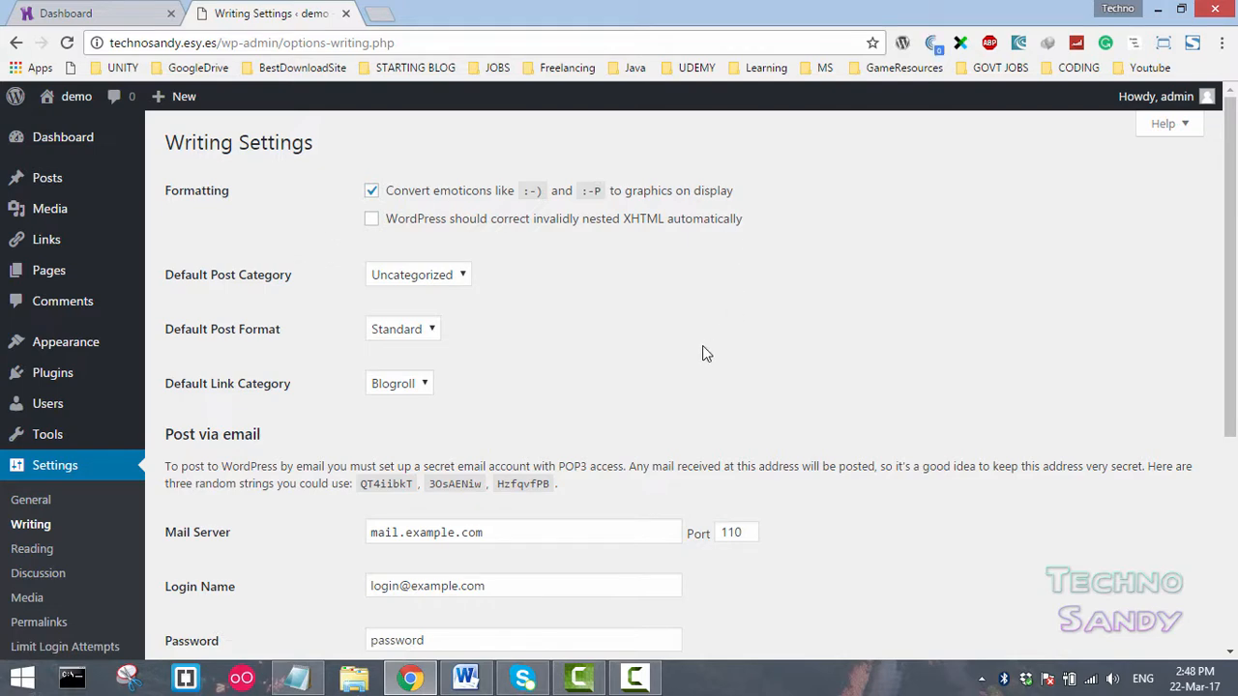
scroll(704, 354, down, 1)
scroll(703, 352, down, 2)
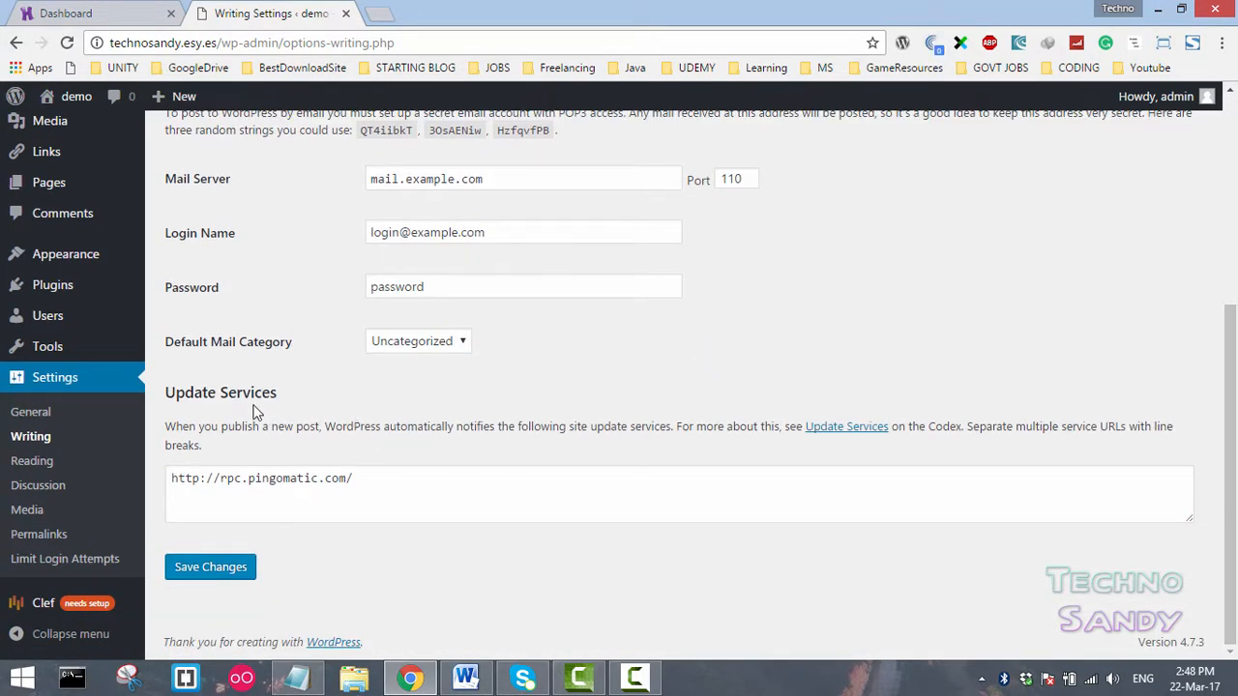
scroll(244, 400, up, 4)
scroll(174, 511, down, 4)
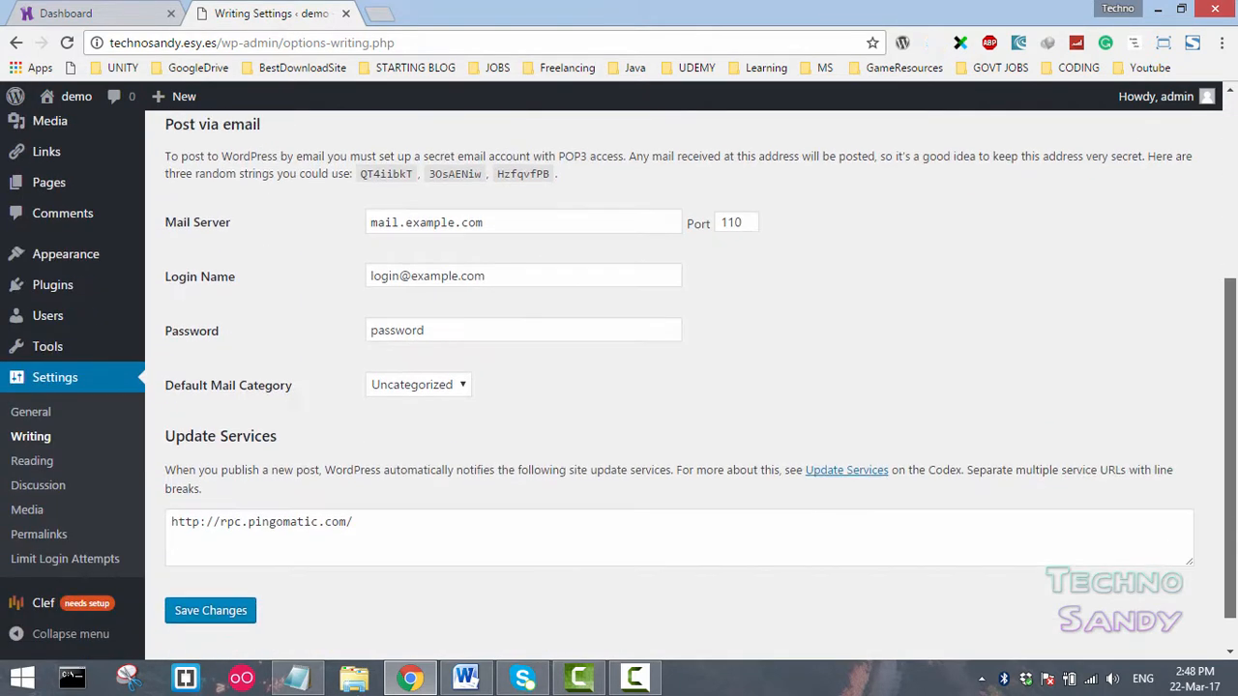
drag(165, 411, 274, 410)
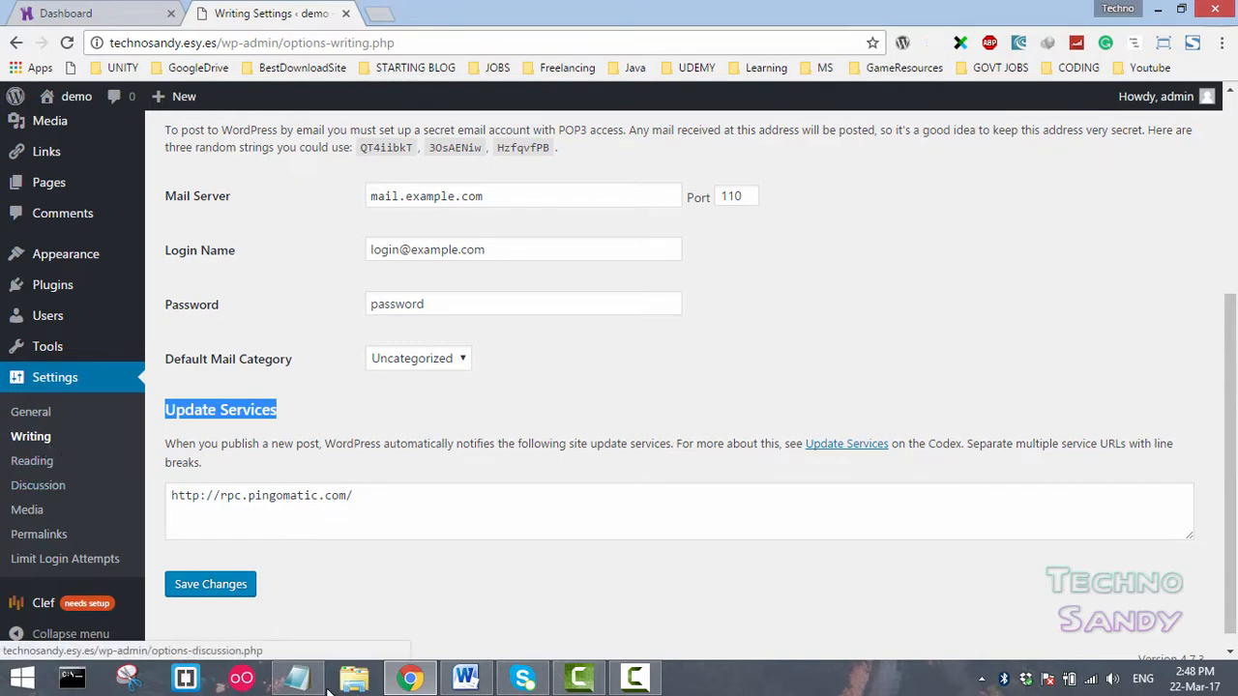
- Copy the ping service URL list from Notepad, paste it over the Update Services list, and save the Writing Settings
click(288, 679)
click(414, 522)
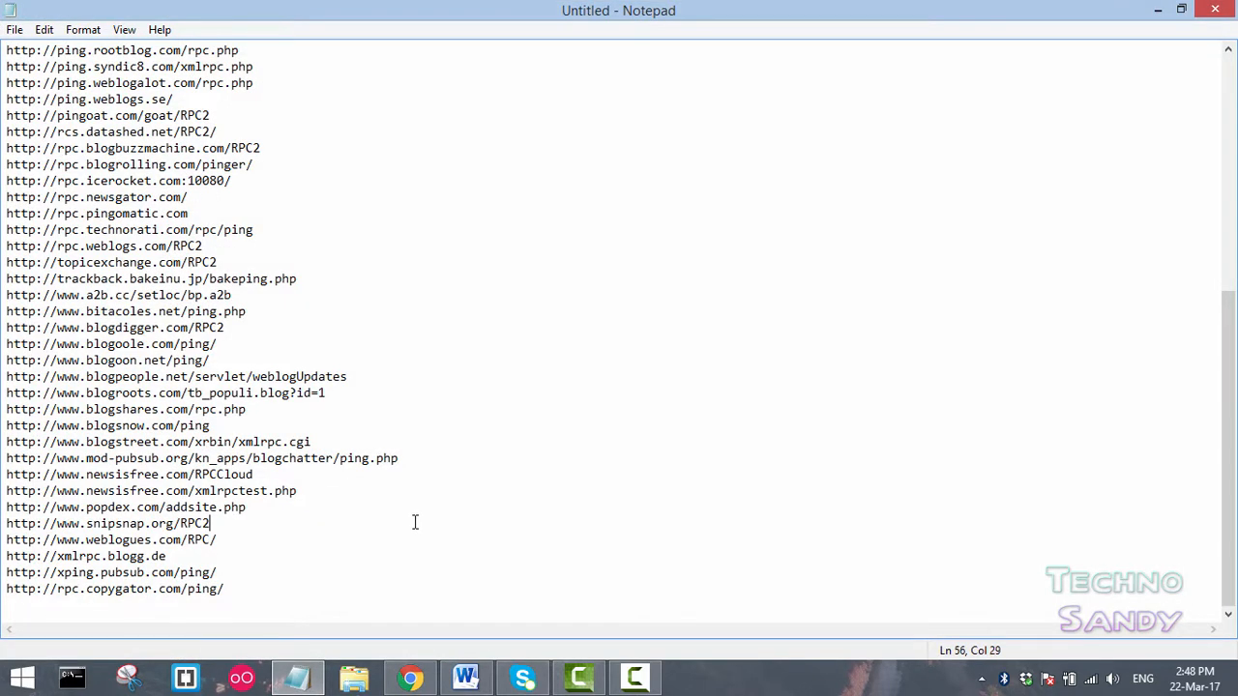
key(ctrl+a)
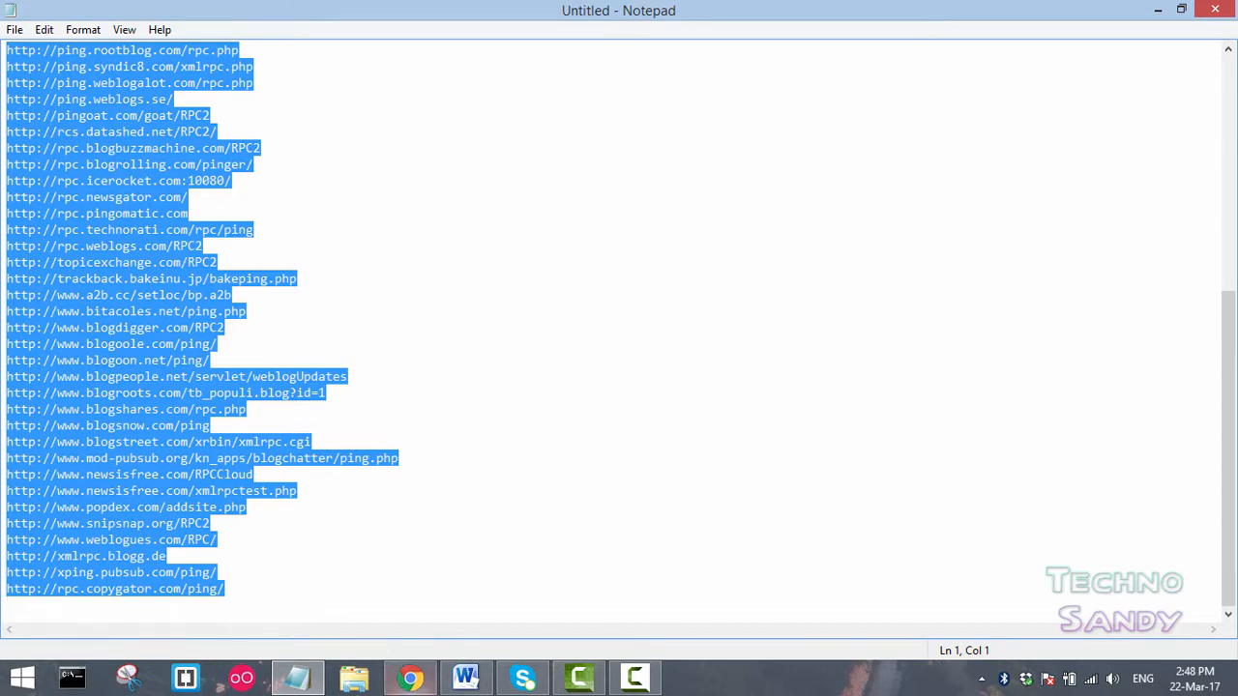
click(410, 679)
click(403, 494)
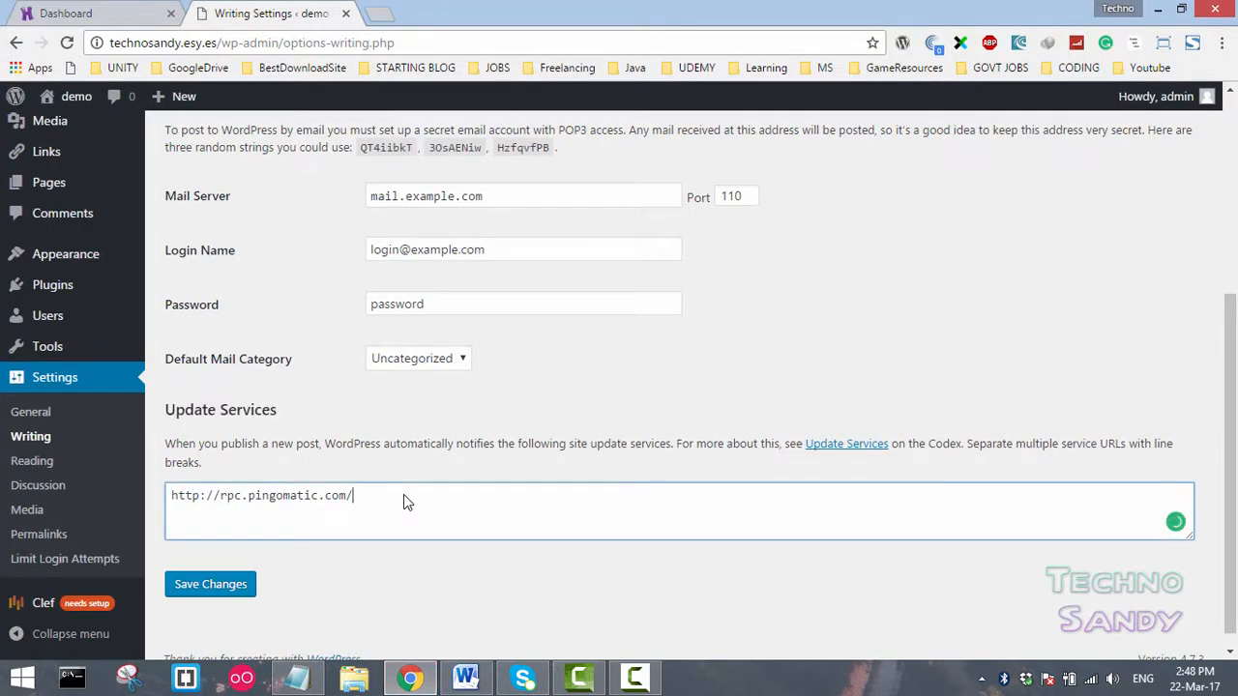
key(ctrl+a)
key(ctrl+v)
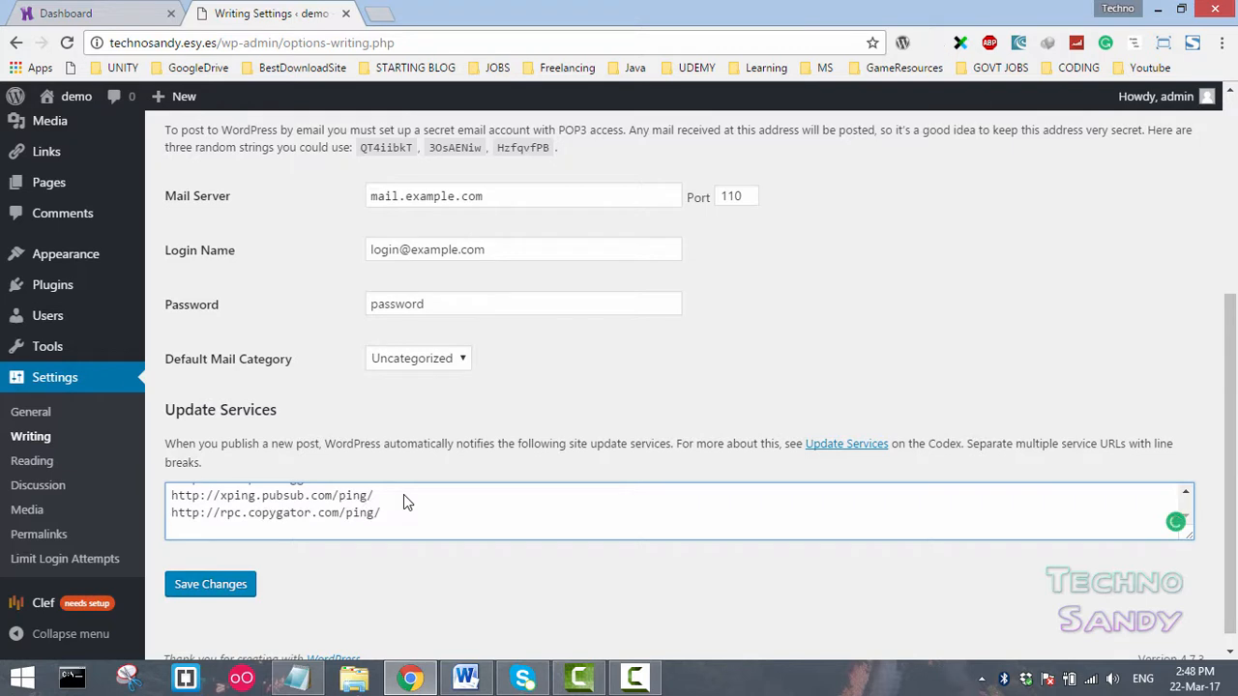
click(225, 587)
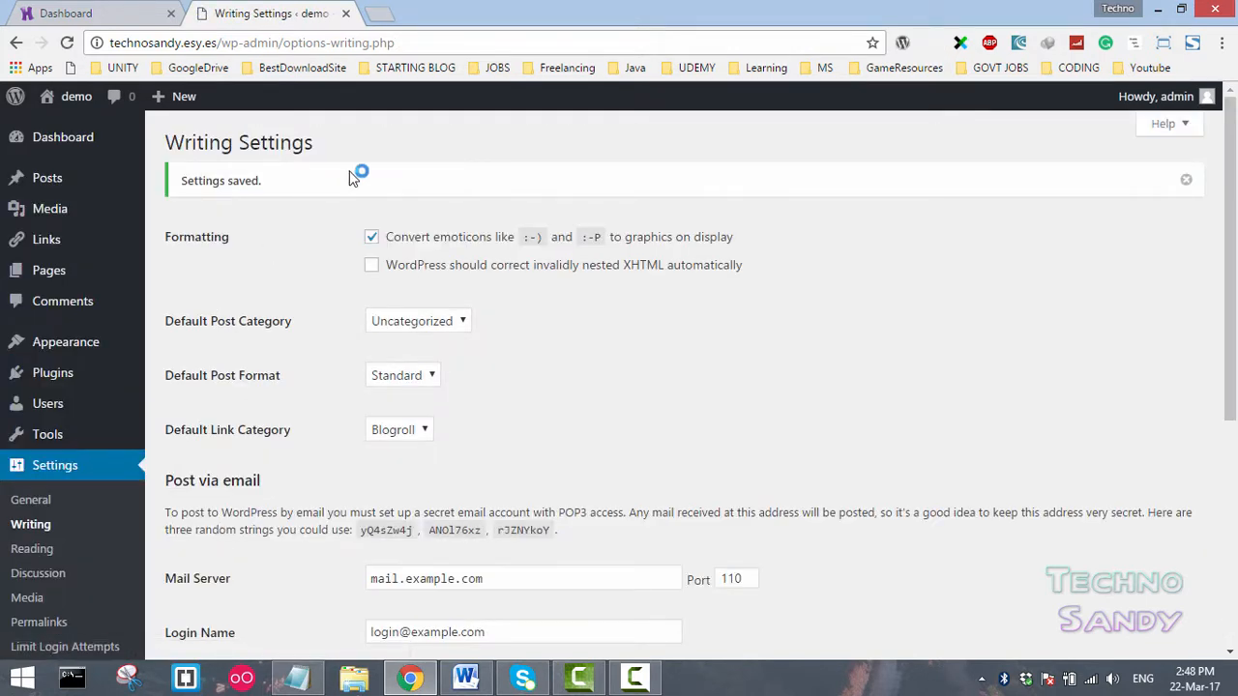
- Review the saved Update Services URL list
scroll(284, 450, down, 4)
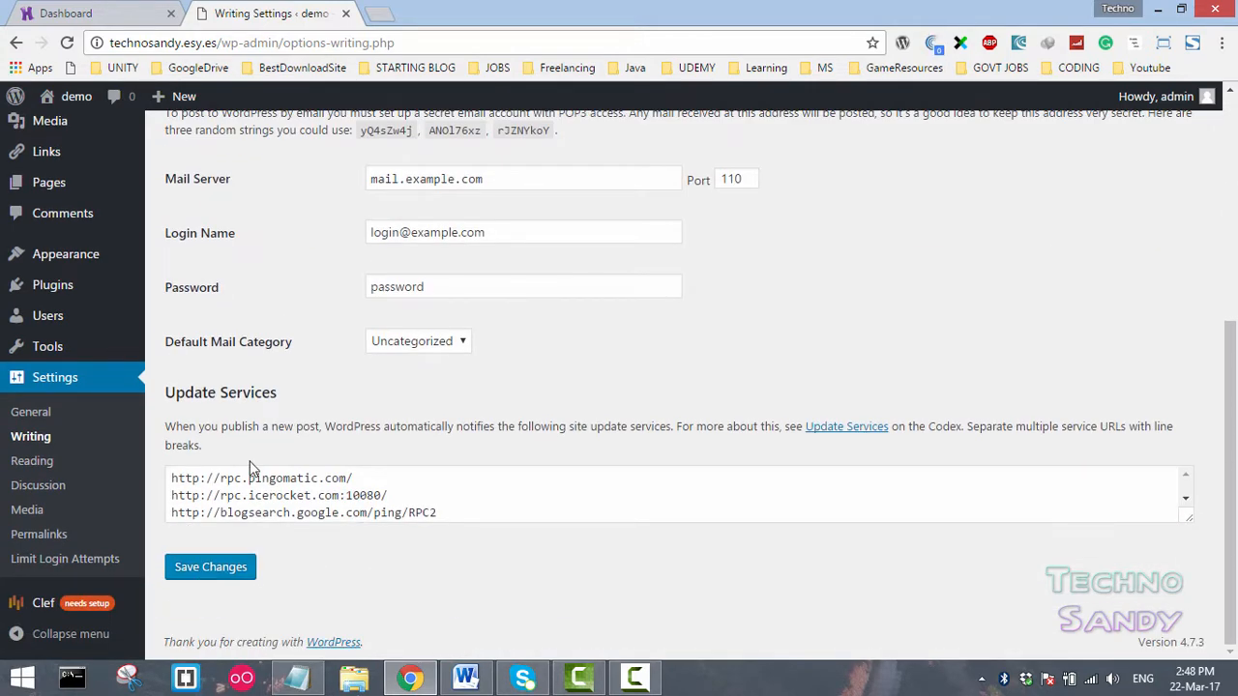
drag(431, 513, 259, 478)
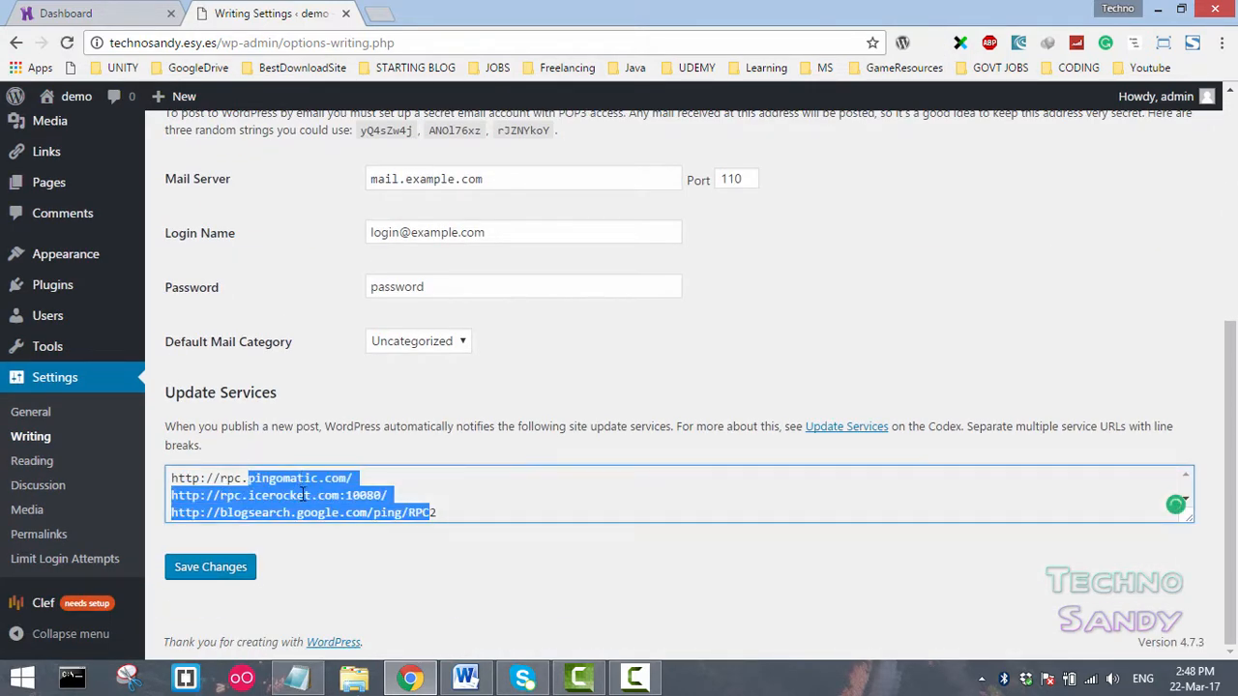
click(303, 494)
scroll(302, 494, up, 4)
scroll(301, 493, down, 4)
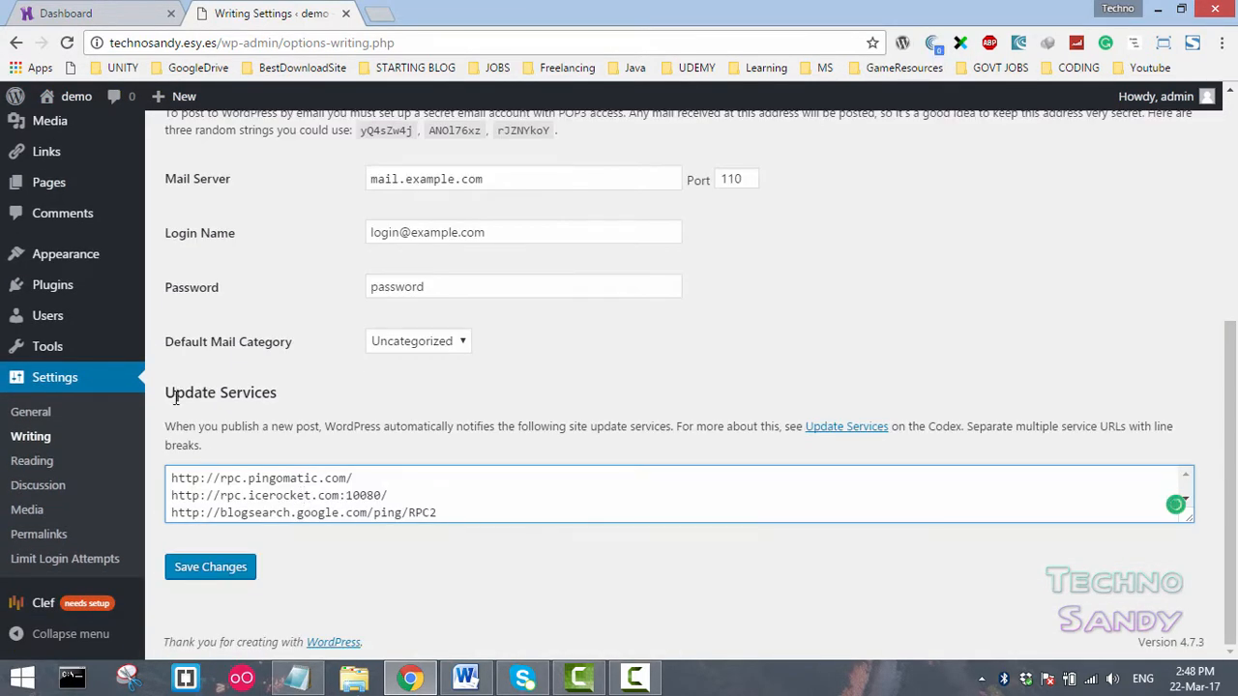
drag(175, 393, 256, 392)
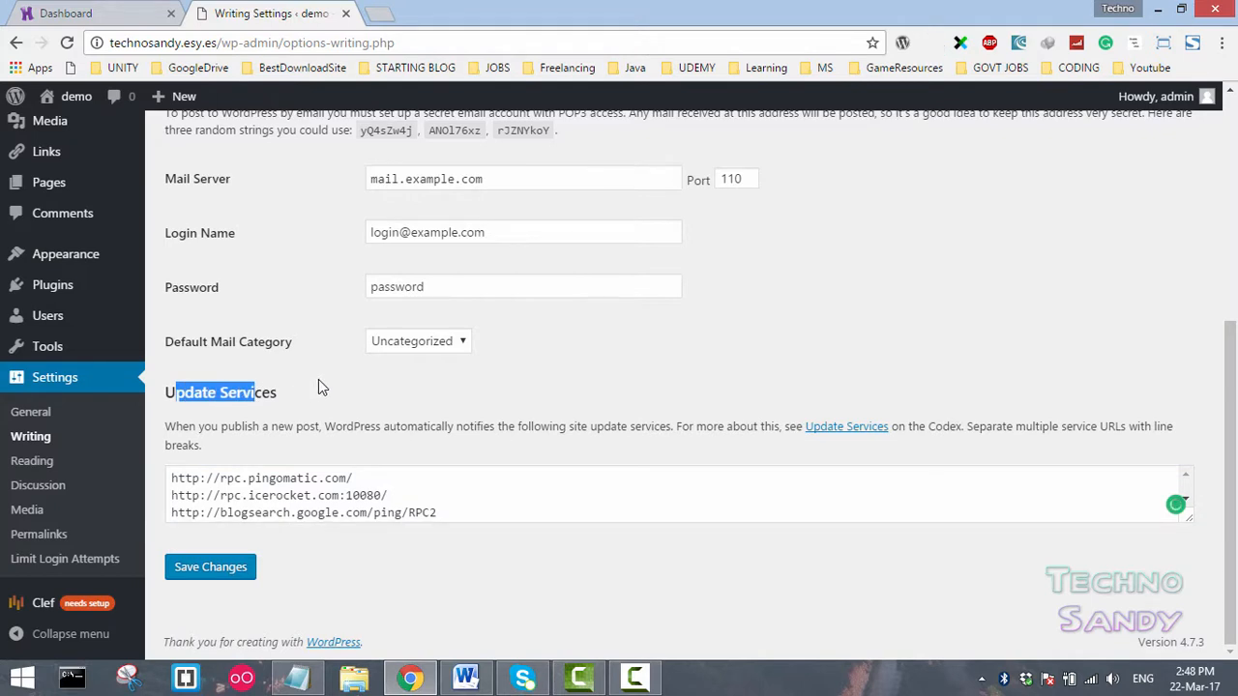
- Open Discussion Settings and require users to be registered and logged in to comment
click(45, 468)
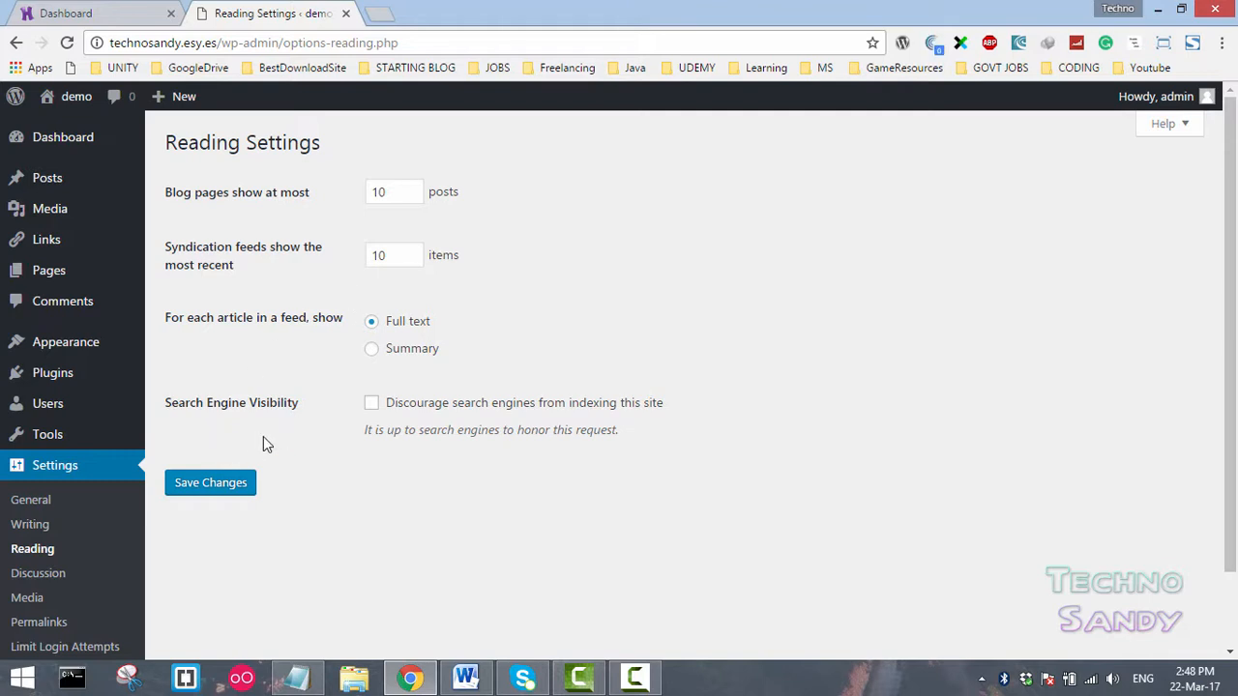
click(51, 578)
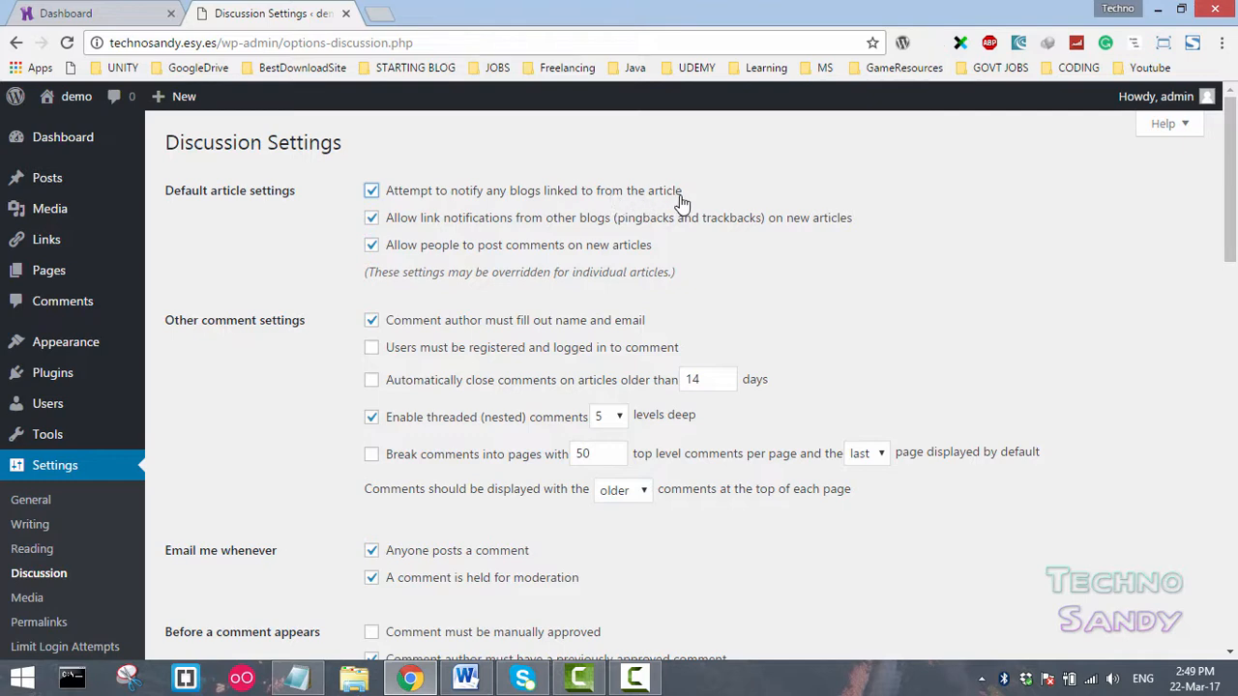
scroll(537, 327, down, 1)
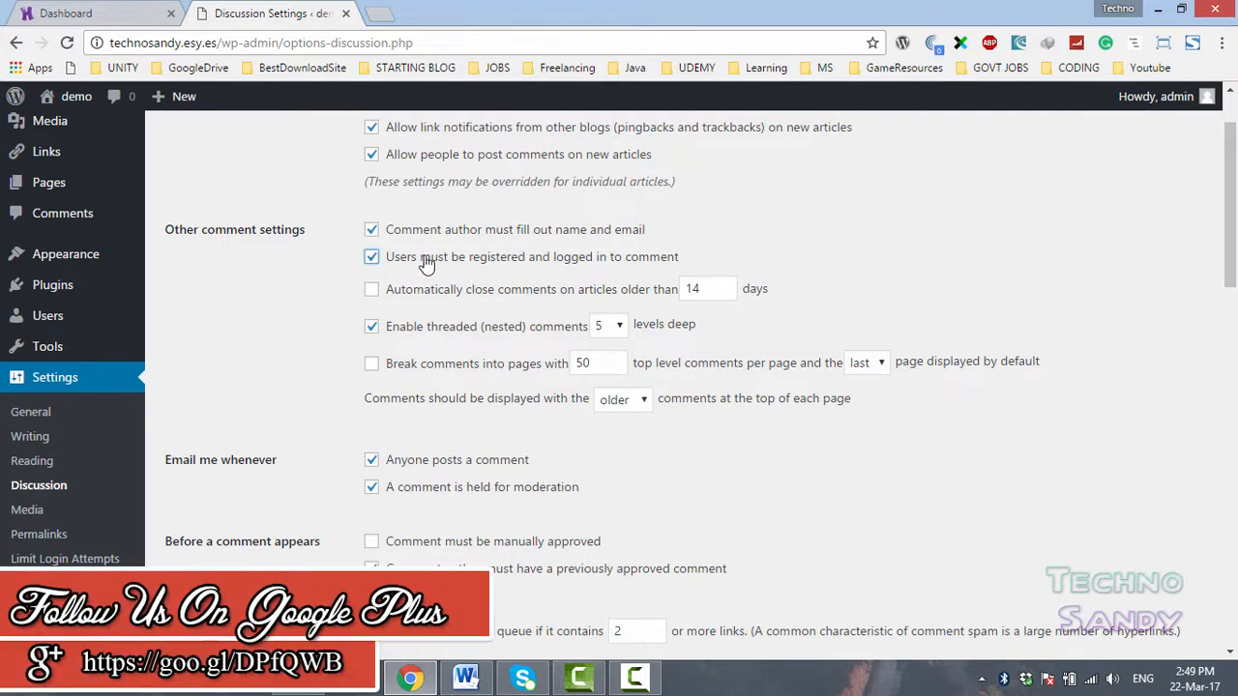
drag(464, 261, 674, 261)
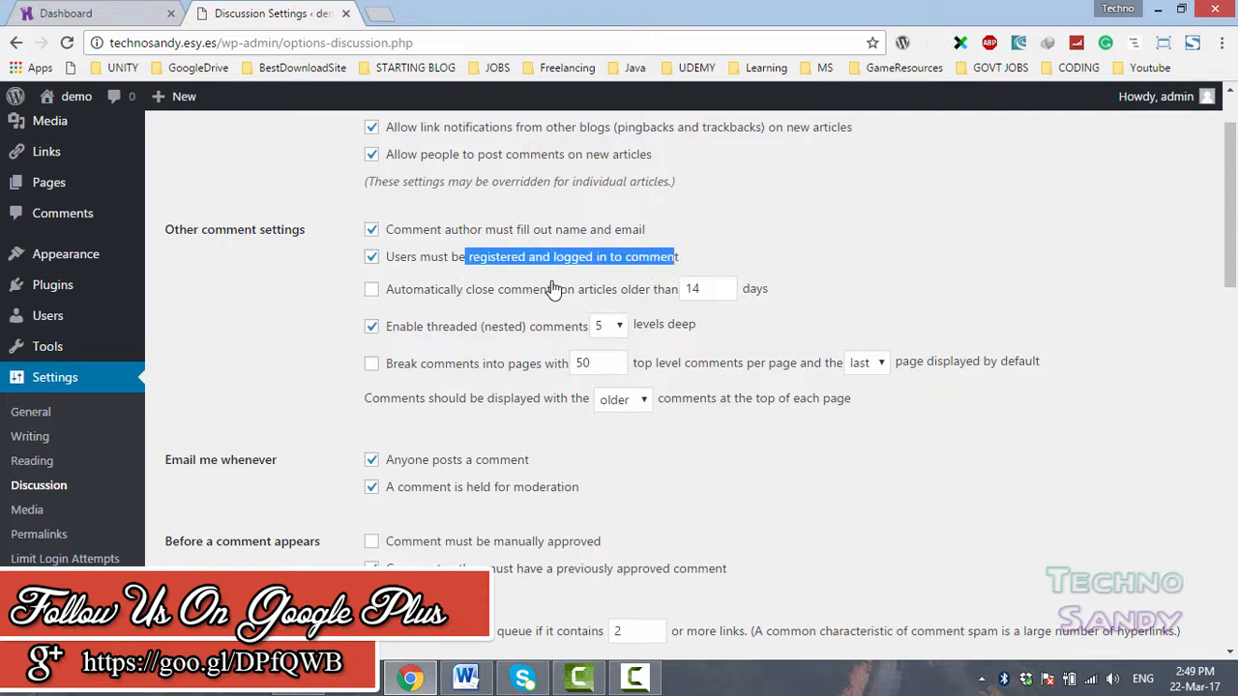
click(476, 269)
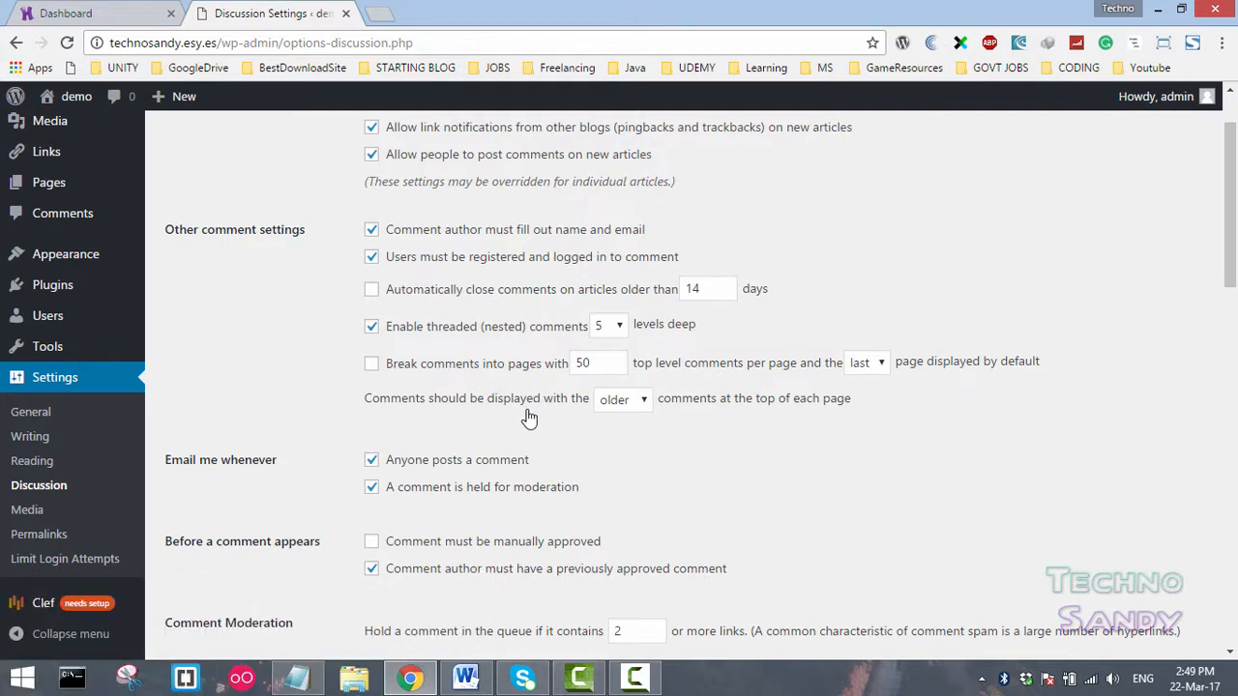
- Require comments to be manually approved and comment authors to have a previously approved comment
scroll(465, 448, down, 2)
click(371, 360)
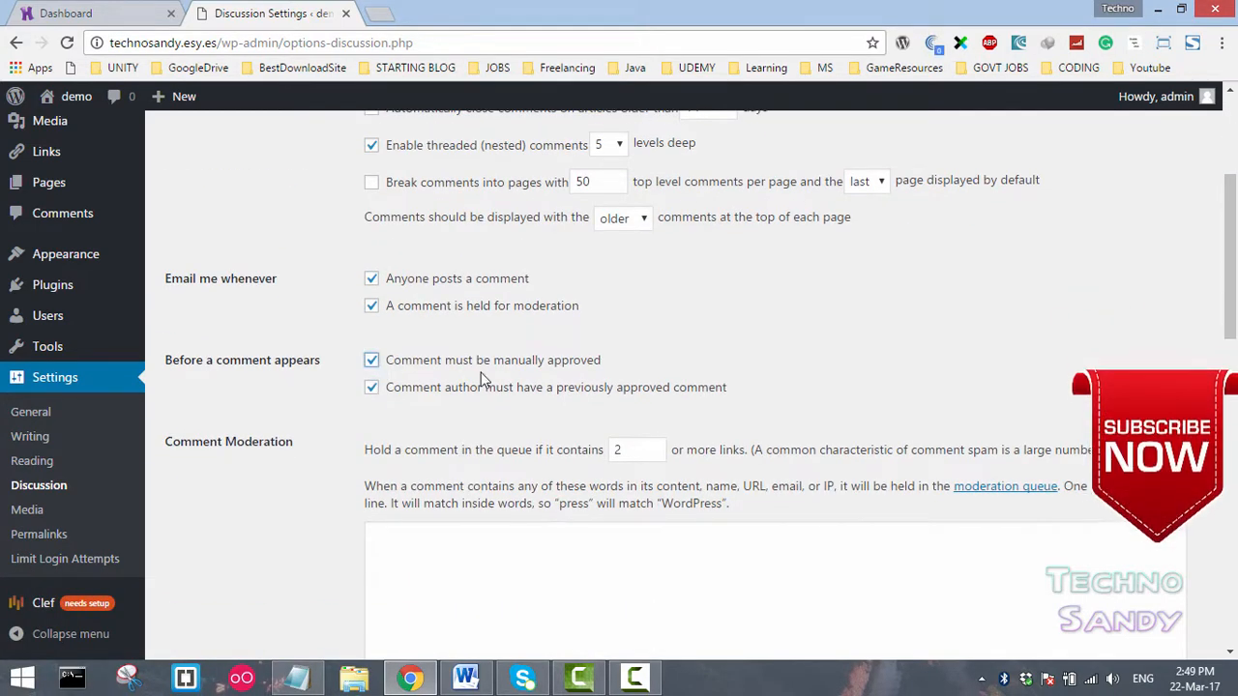
drag(438, 360, 667, 368)
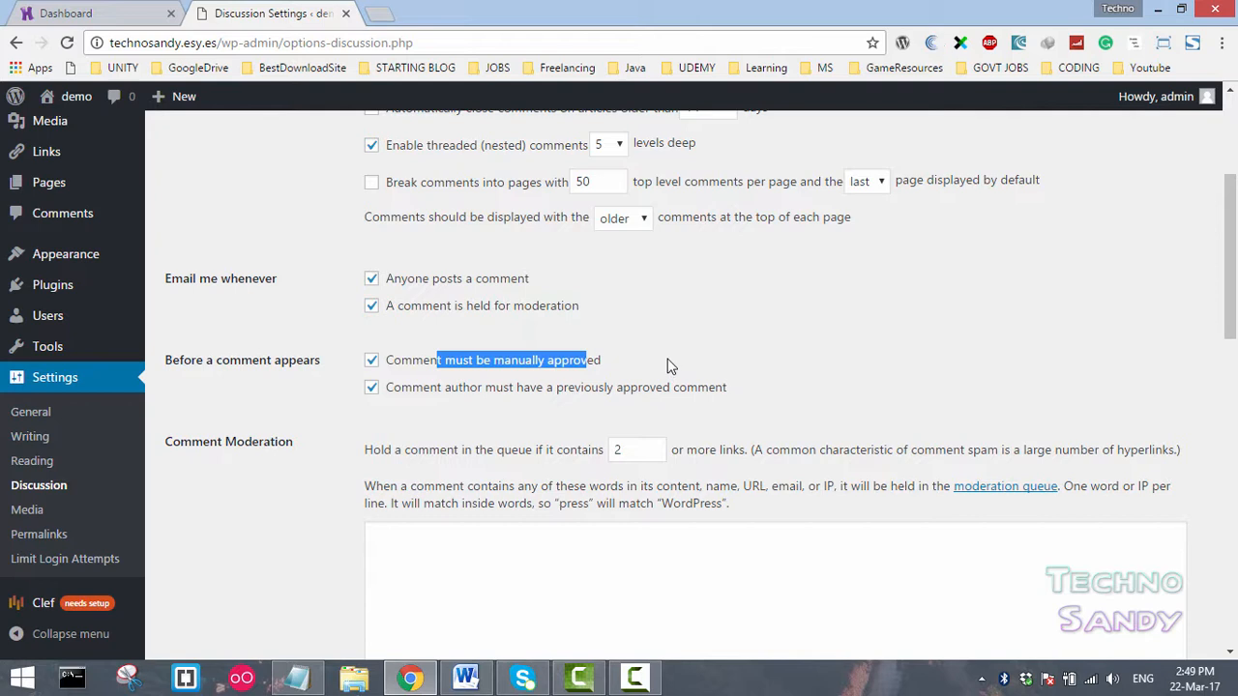
click(616, 360)
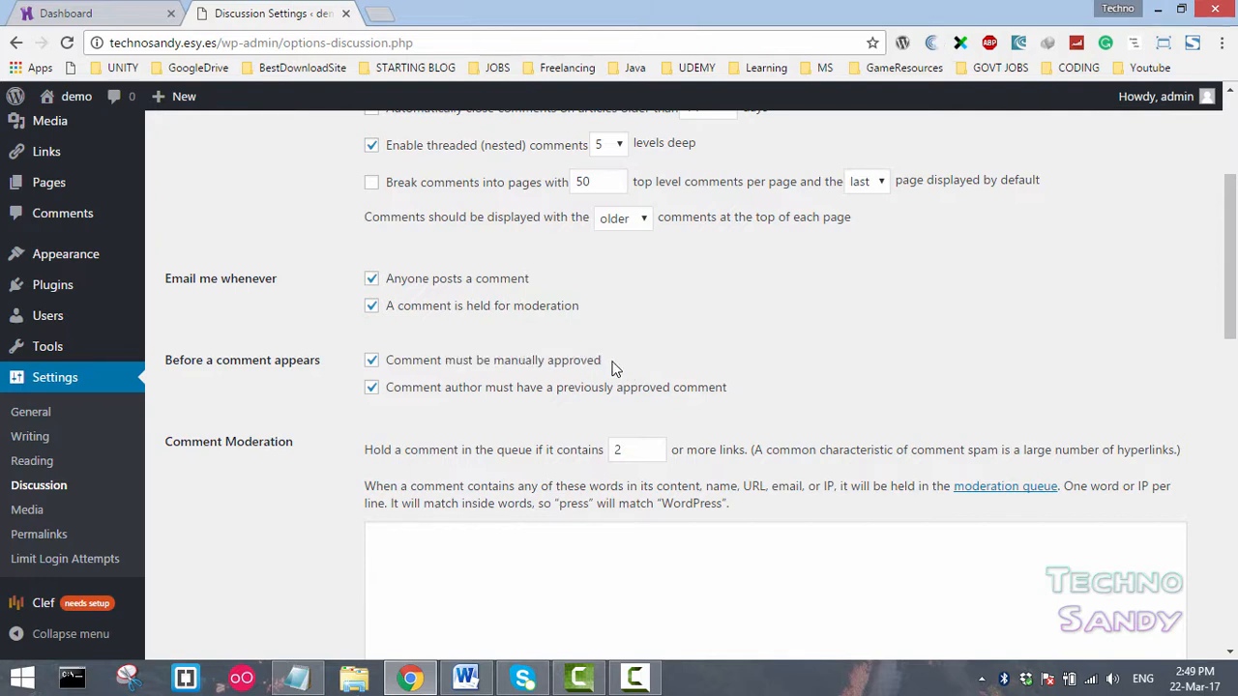
drag(611, 368, 435, 367)
click(420, 376)
click(580, 363)
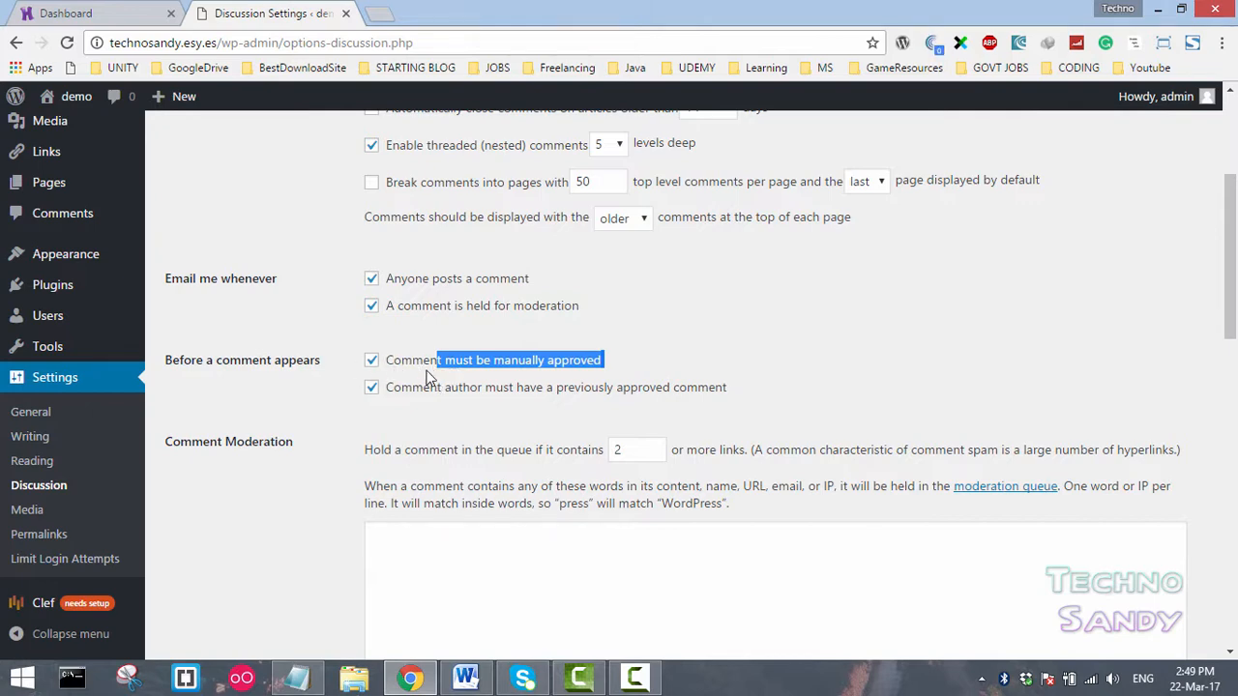
click(429, 377)
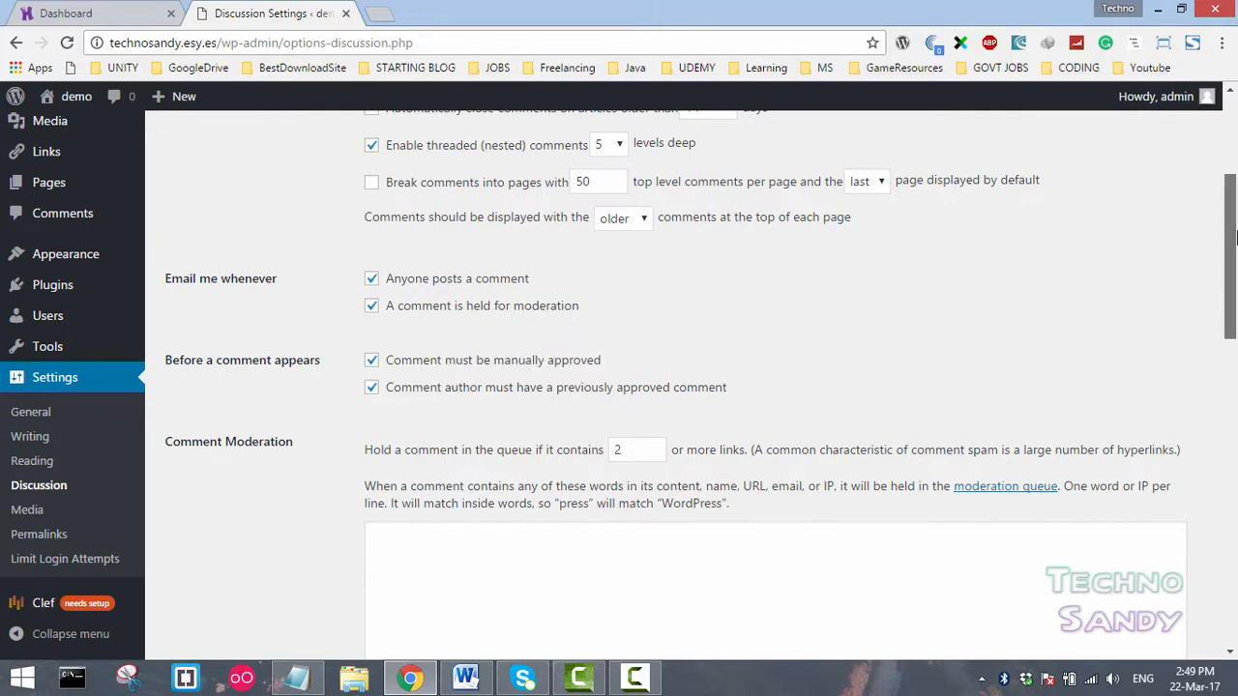
- Select MonsterID (Generated) as the default avatar and save the Discussion Settings
drag(1234, 237, 1234, 546)
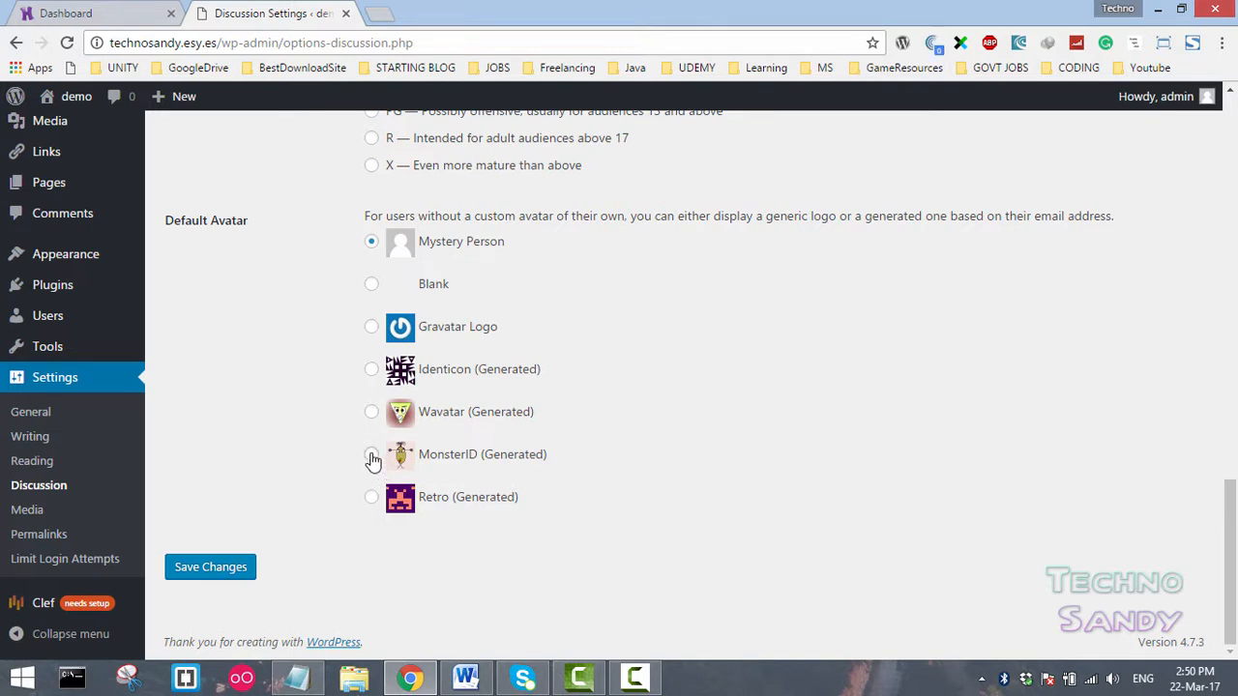
click(372, 454)
click(221, 575)
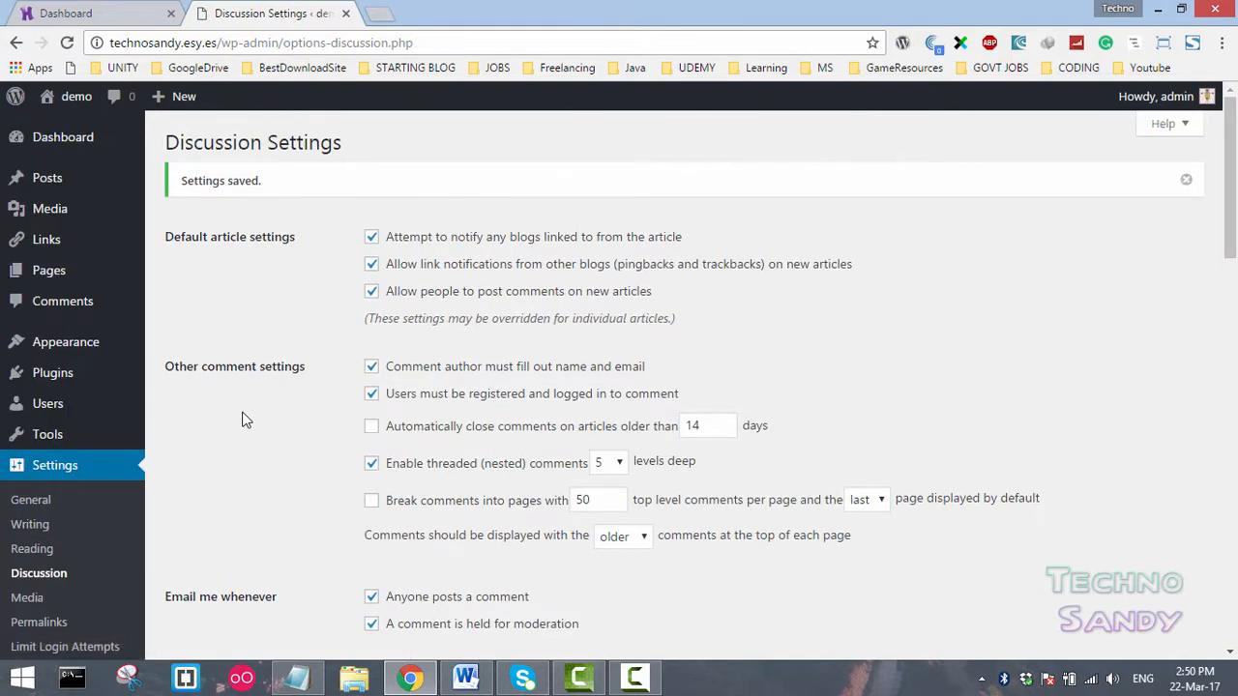
scroll(246, 416, down, 10)
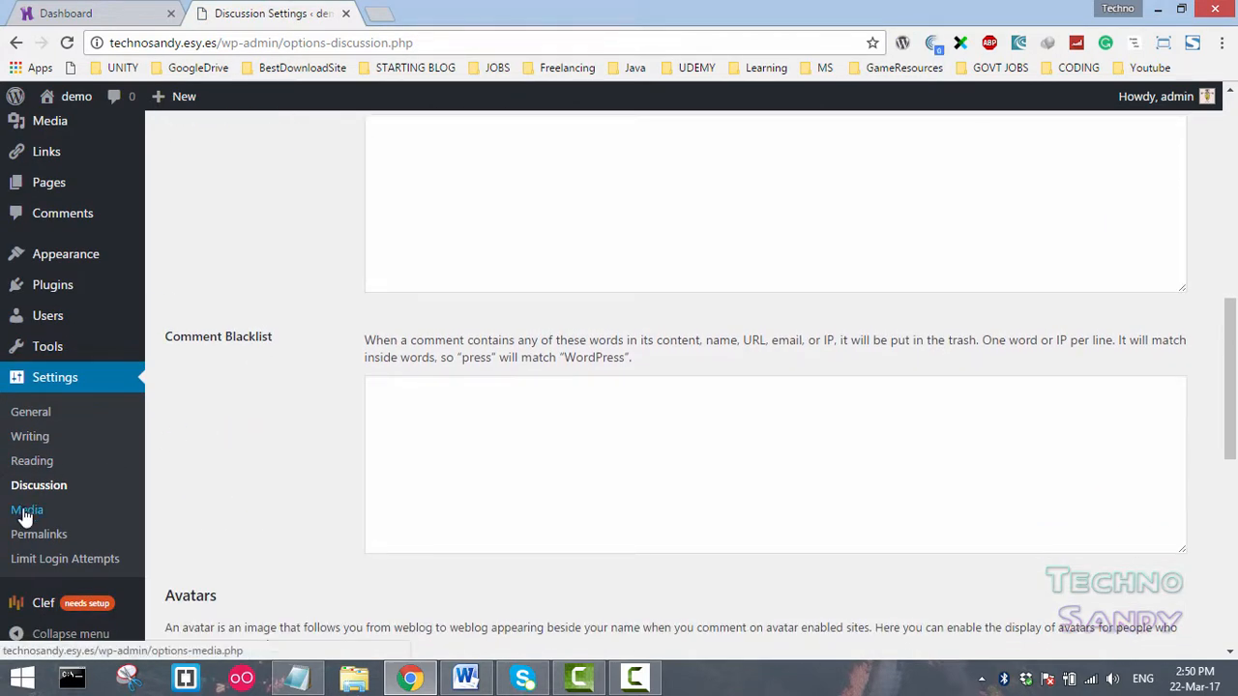
- Open Media Settings, turn off cropping thumbnails to exact dimensions, and set the thumbnail width and height to 0
click(26, 512)
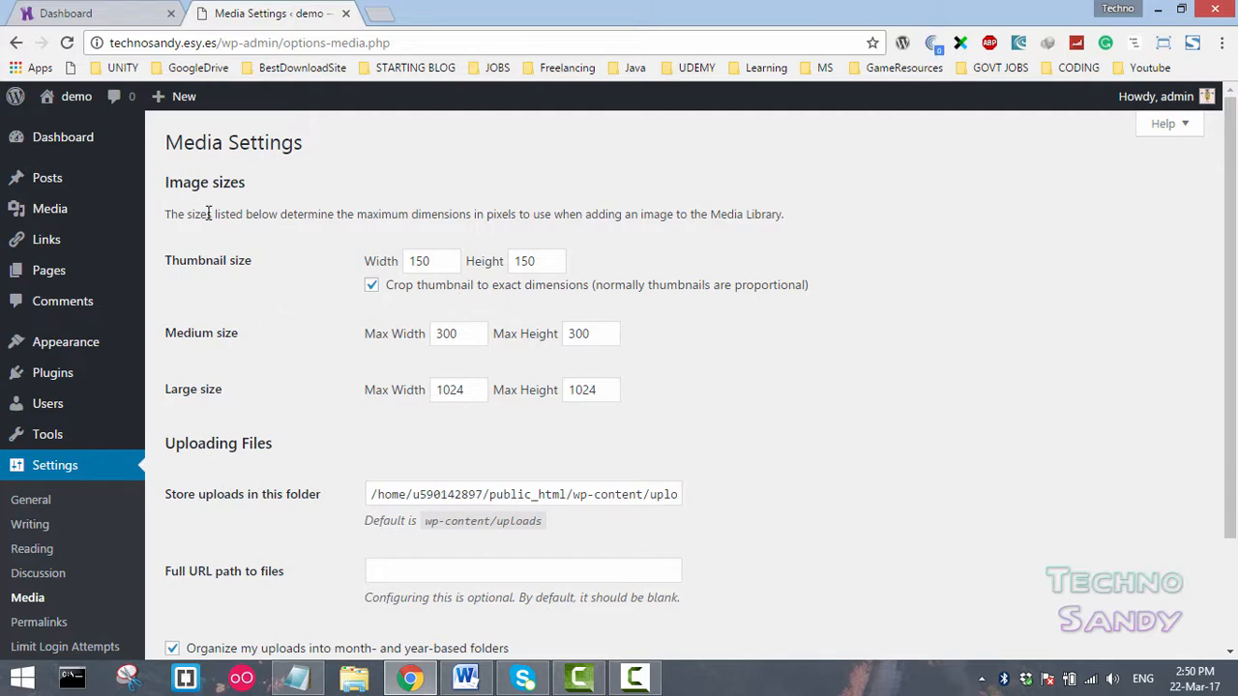
drag(178, 214, 784, 214)
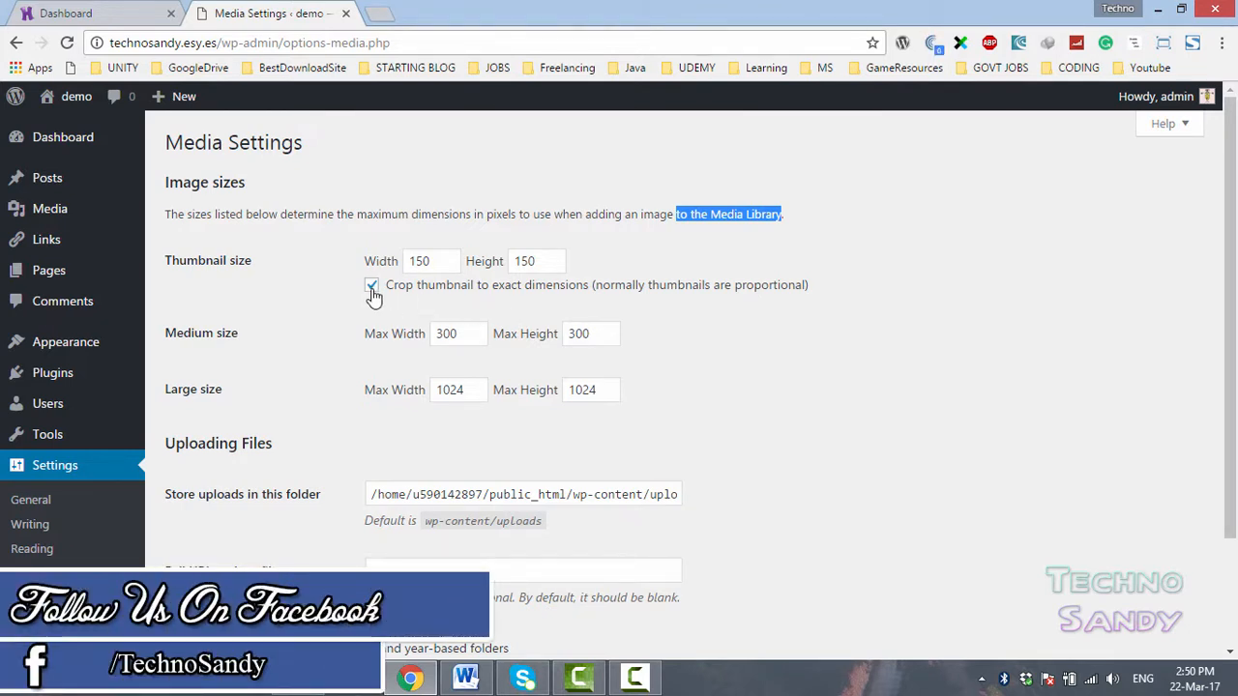
double_click(443, 261)
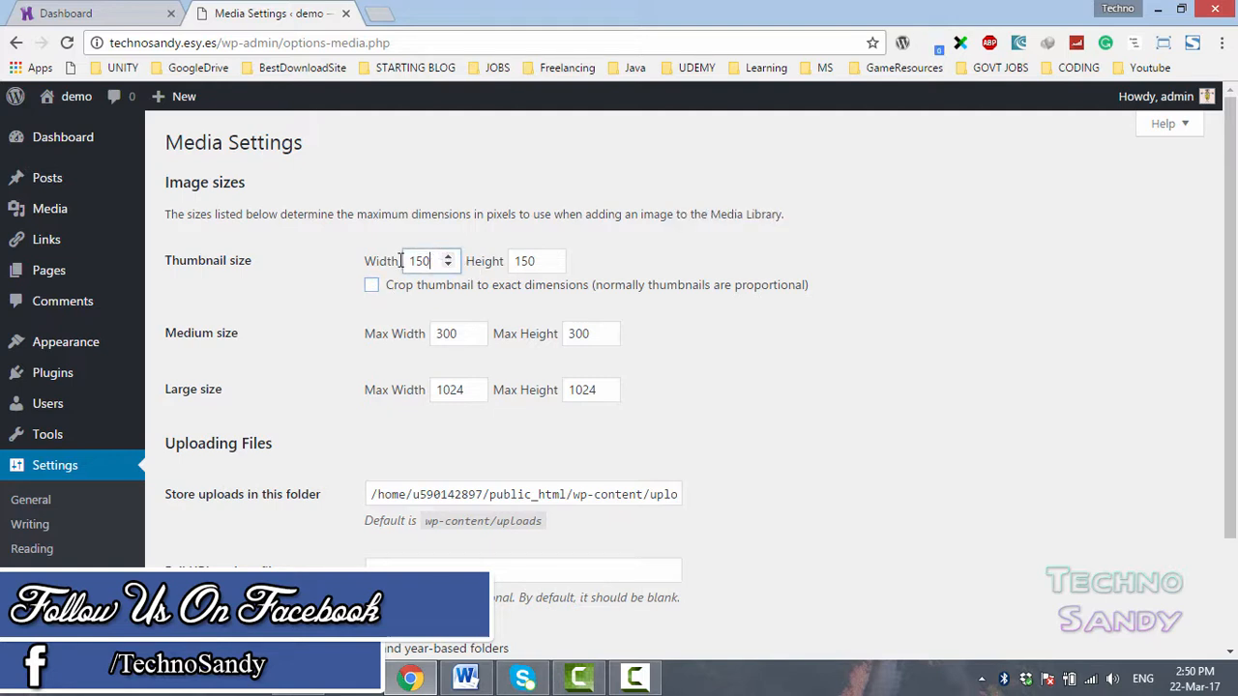
text(0)
double_click(481, 266)
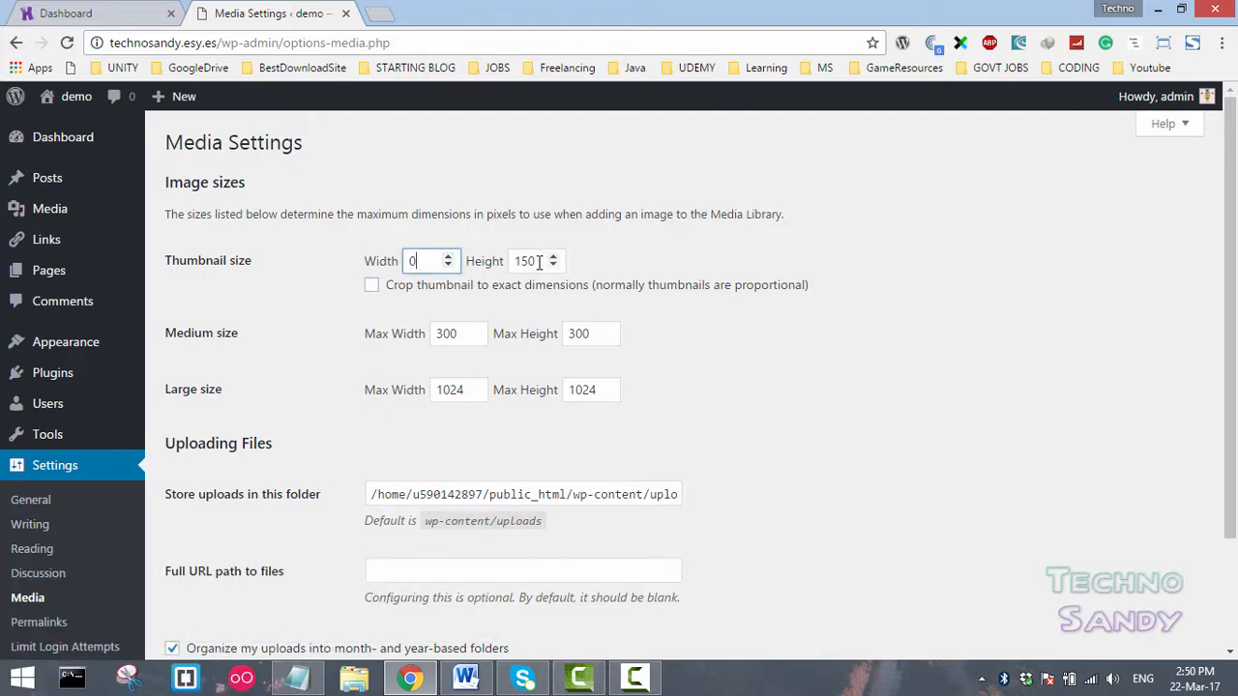
text(0)
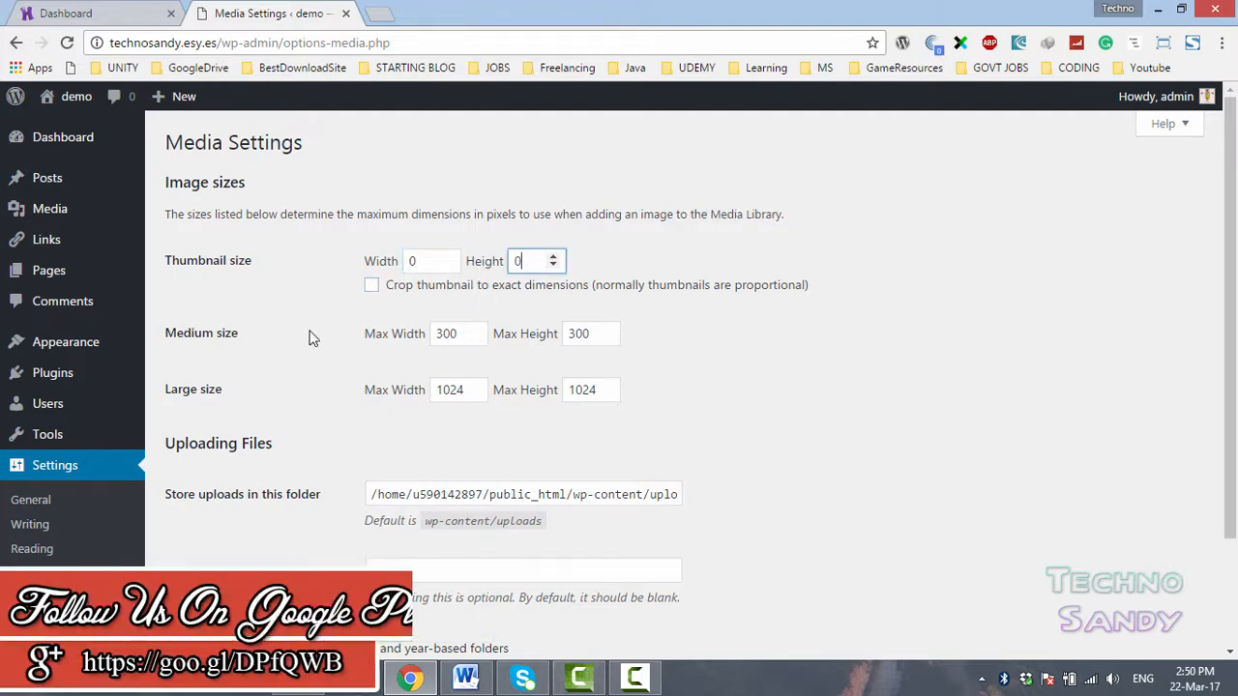
- Set the medium and large size max width and max height to 0 and save the Media Settings
double_click(459, 332)
text(0)
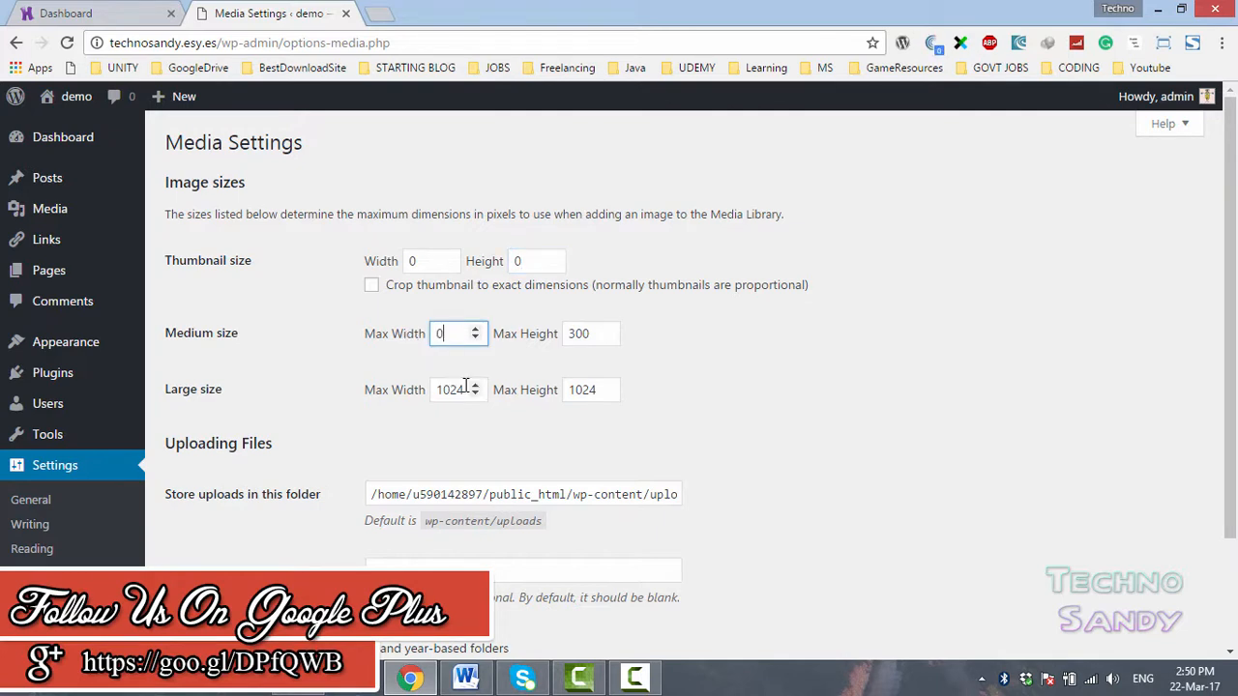
double_click(463, 390)
text(0)
double_click(607, 333)
text(0)
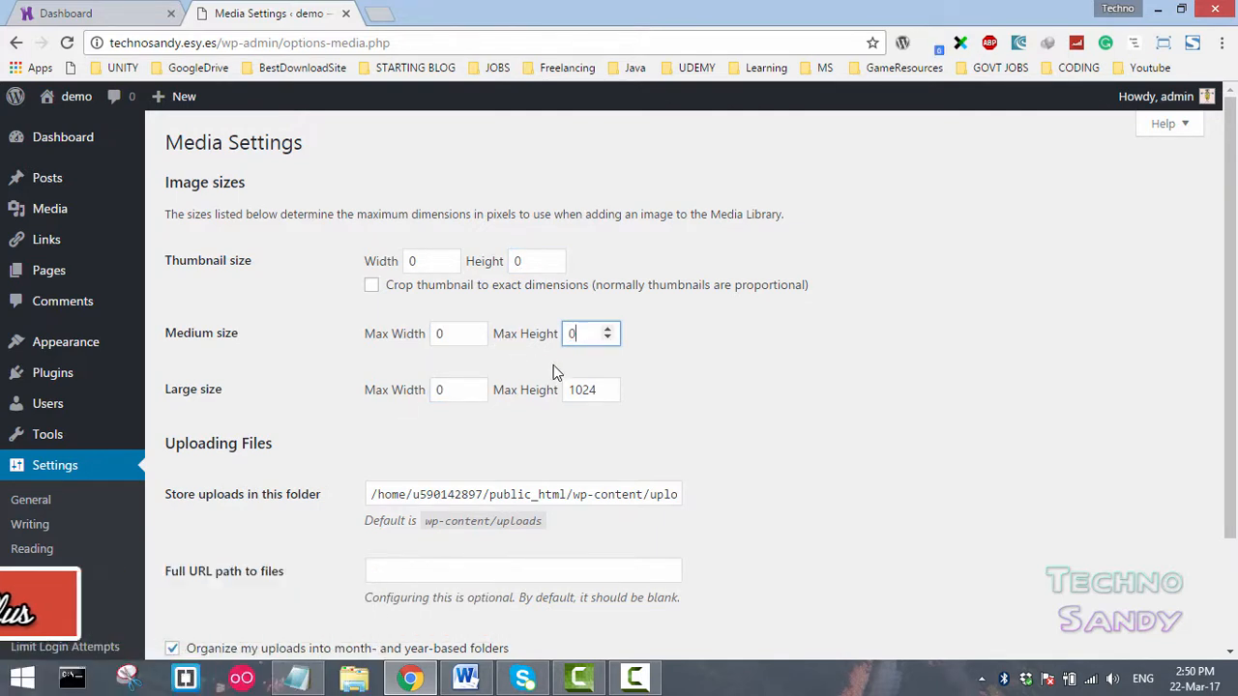
double_click(600, 390)
text(0)
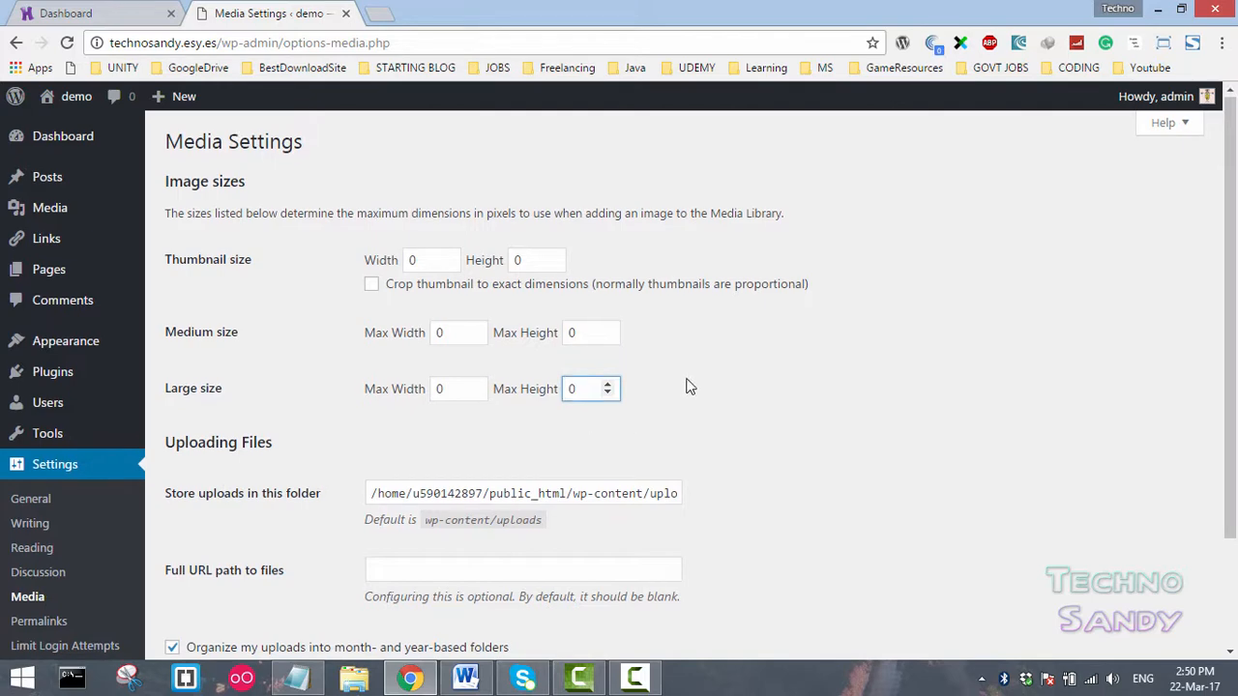
scroll(697, 392, down, 2)
scroll(730, 345, up, 2)
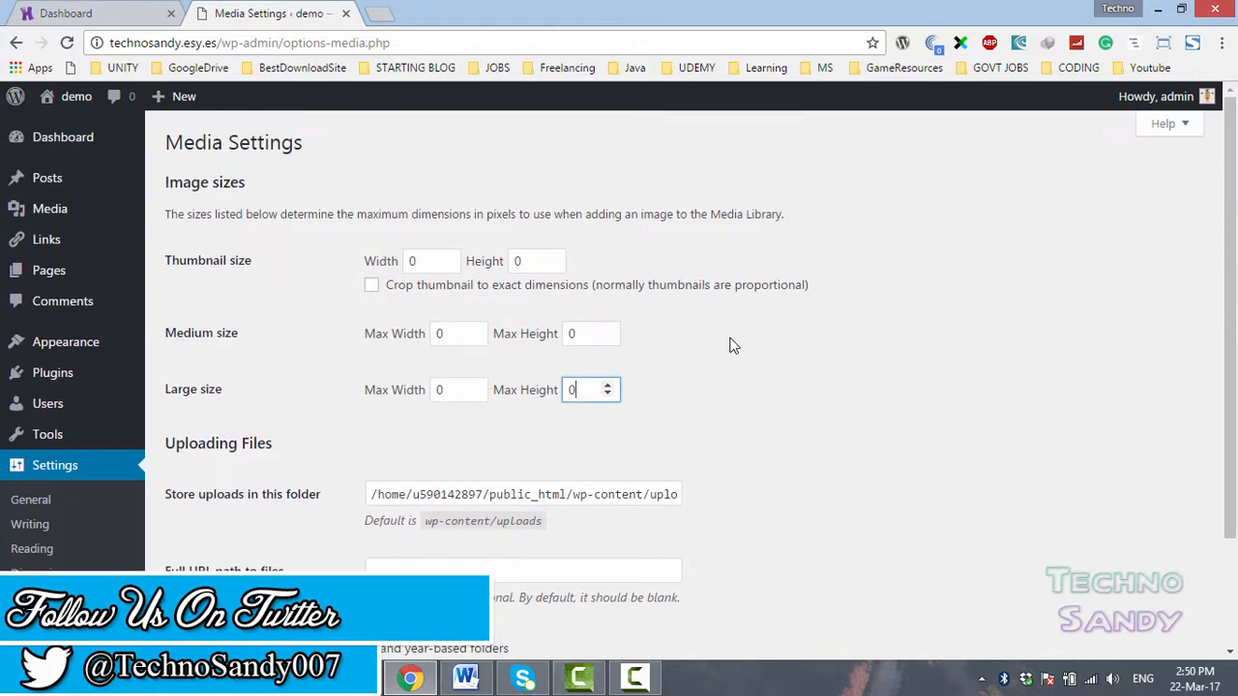
scroll(730, 348, down, 2)
scroll(283, 255, up, 2)
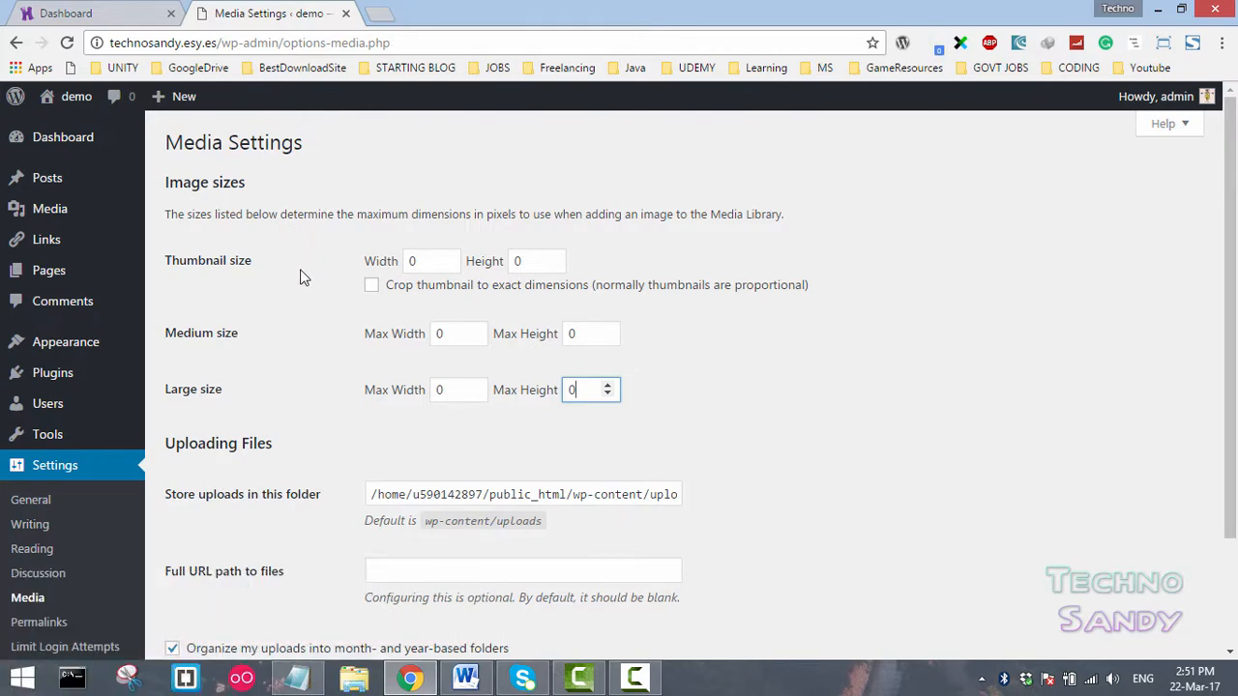
scroll(290, 290, down, 2)
click(210, 571)
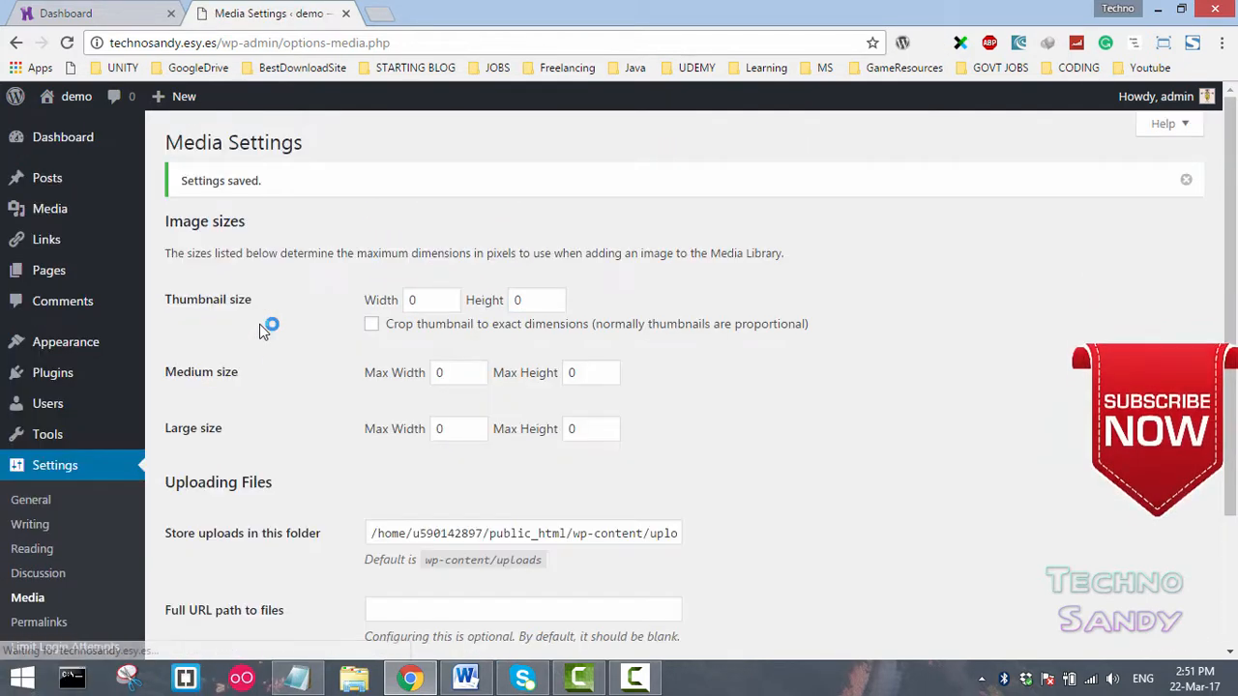
- Open Permalink Settings and examine the Custom Structure and Post name URL examples
scroll(145, 406, down, 3)
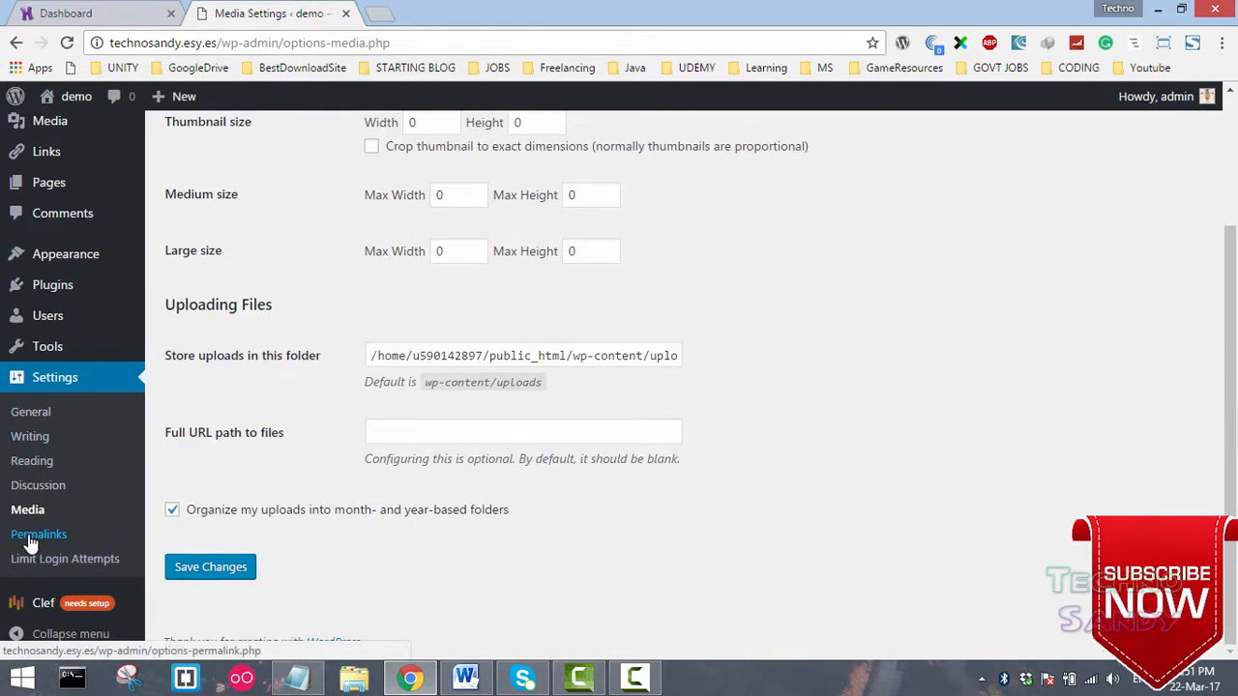
click(29, 540)
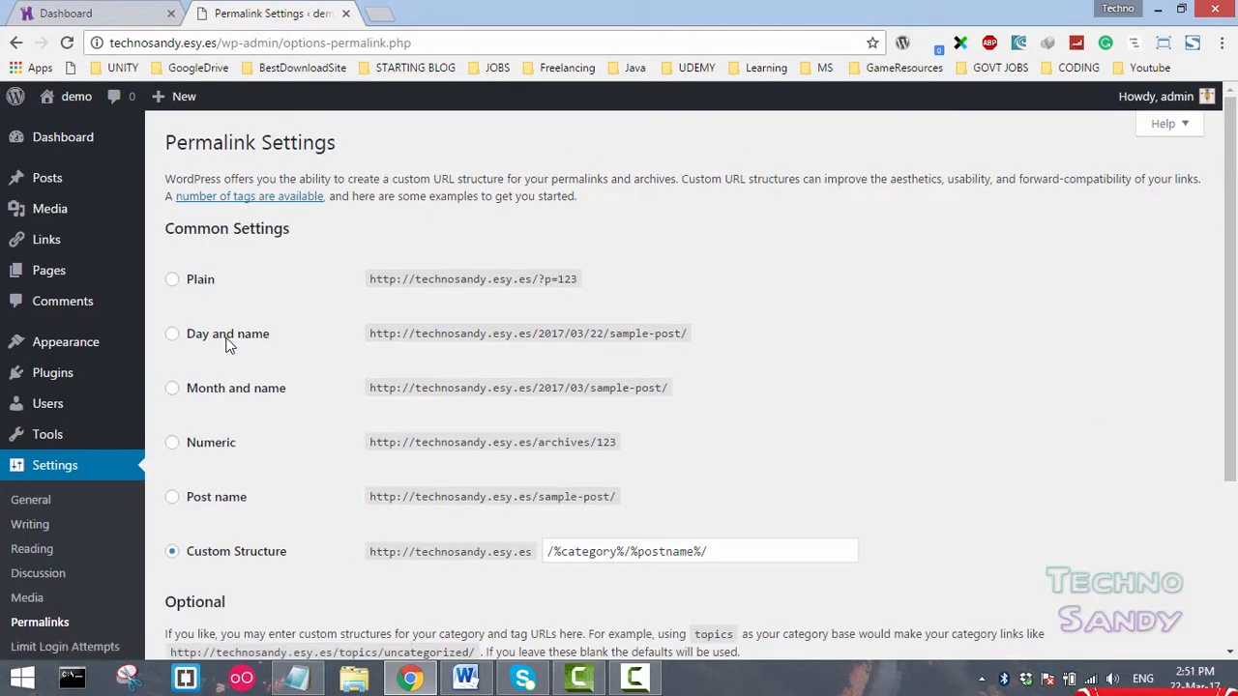
scroll(224, 344, down, 2)
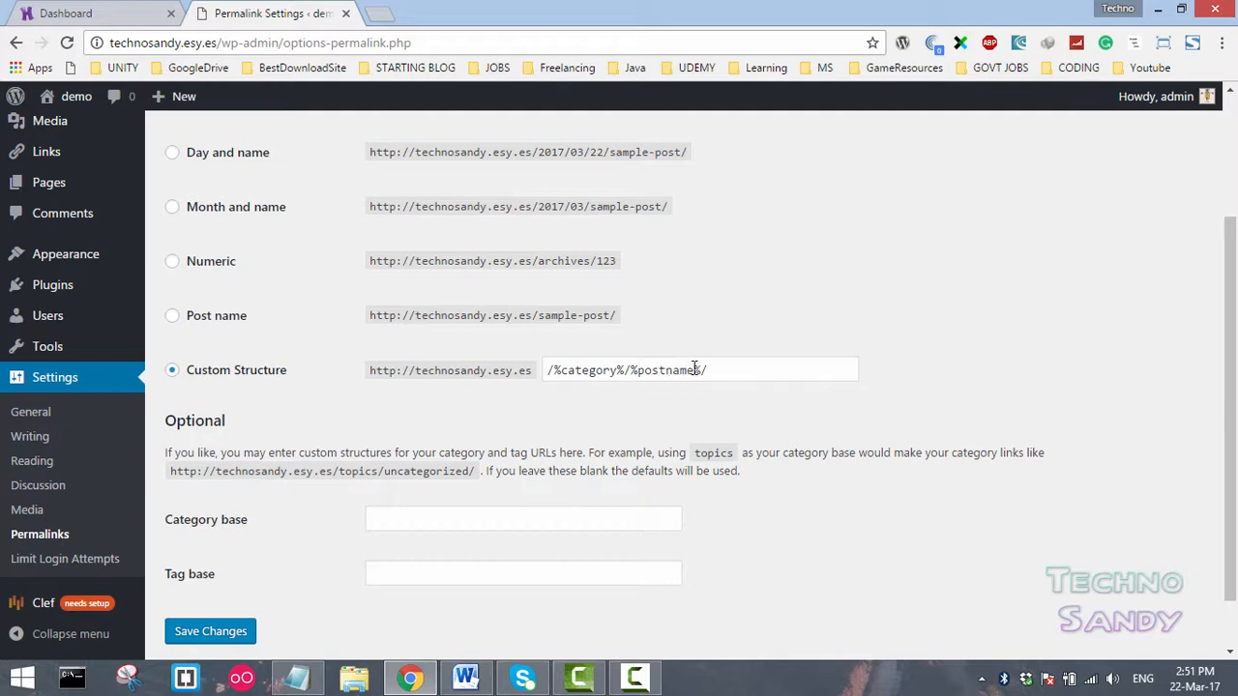
drag(532, 370, 333, 378)
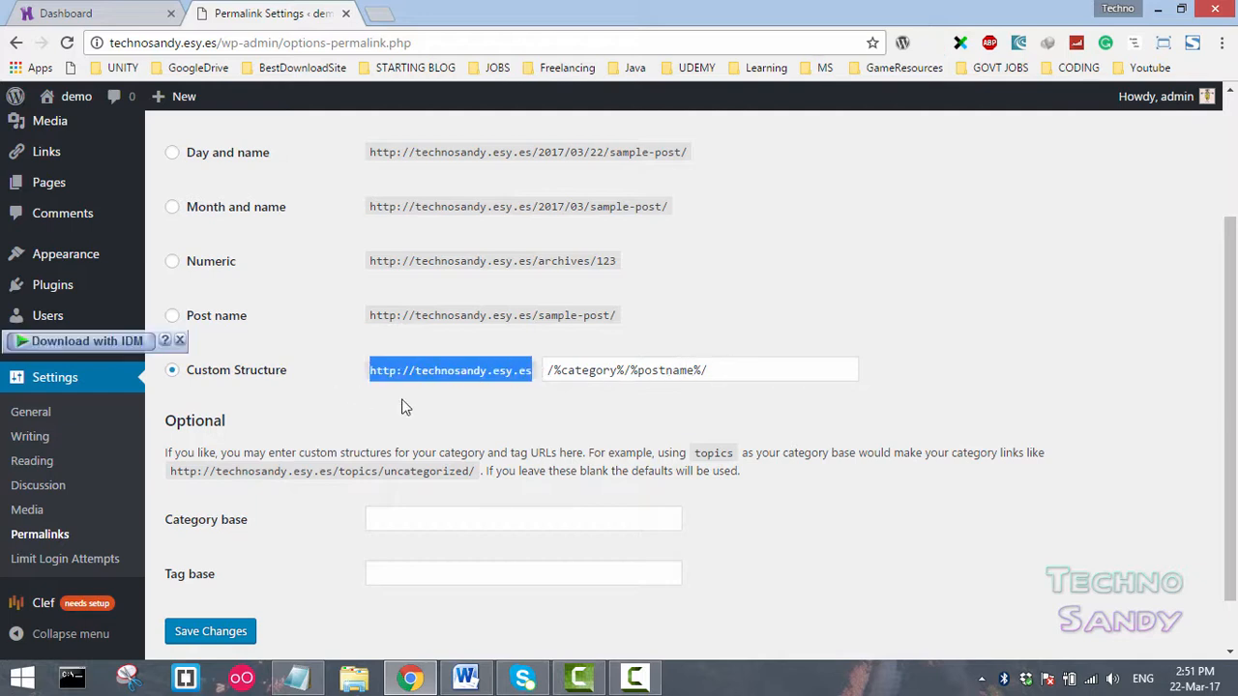
click(573, 373)
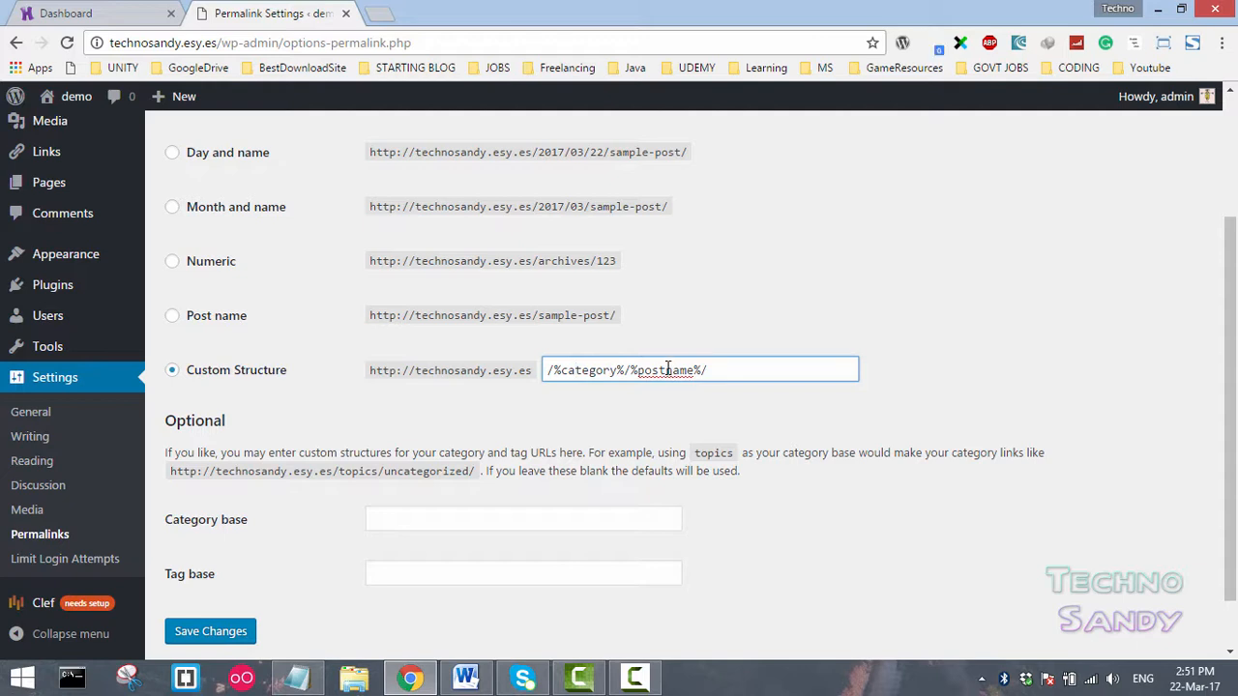
drag(619, 315, 364, 317)
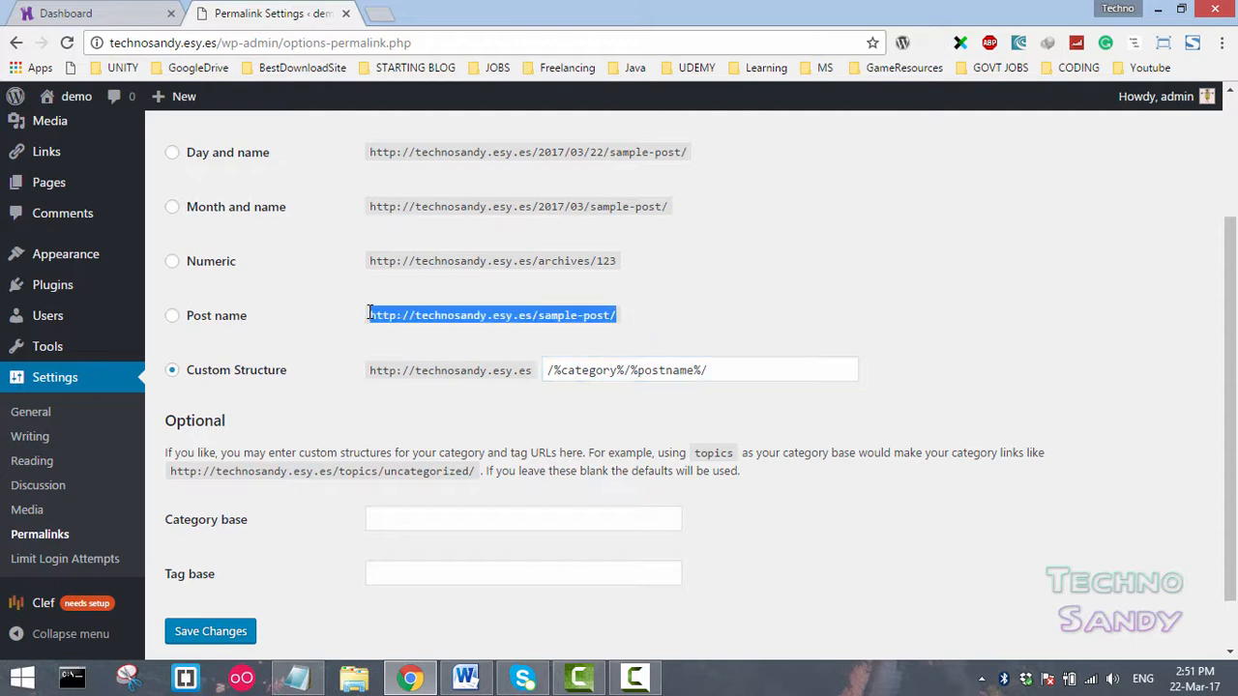
click(549, 310)
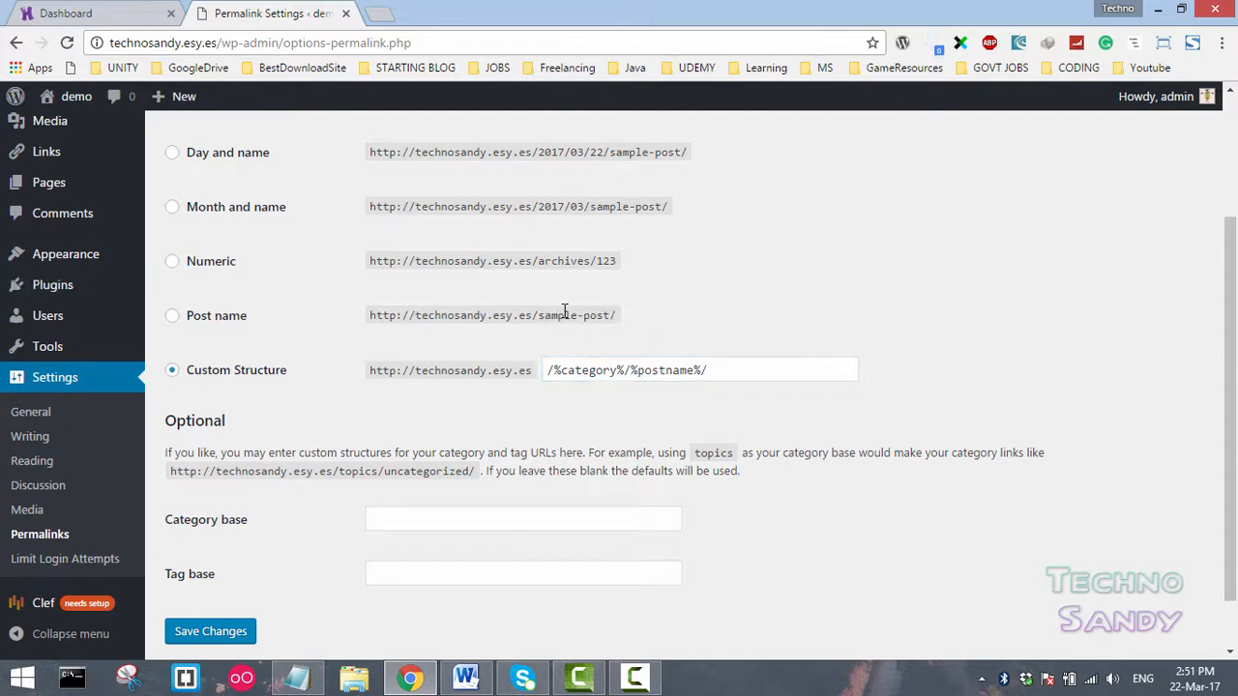
- Select the Post name permalink structure and save the changes
click(172, 315)
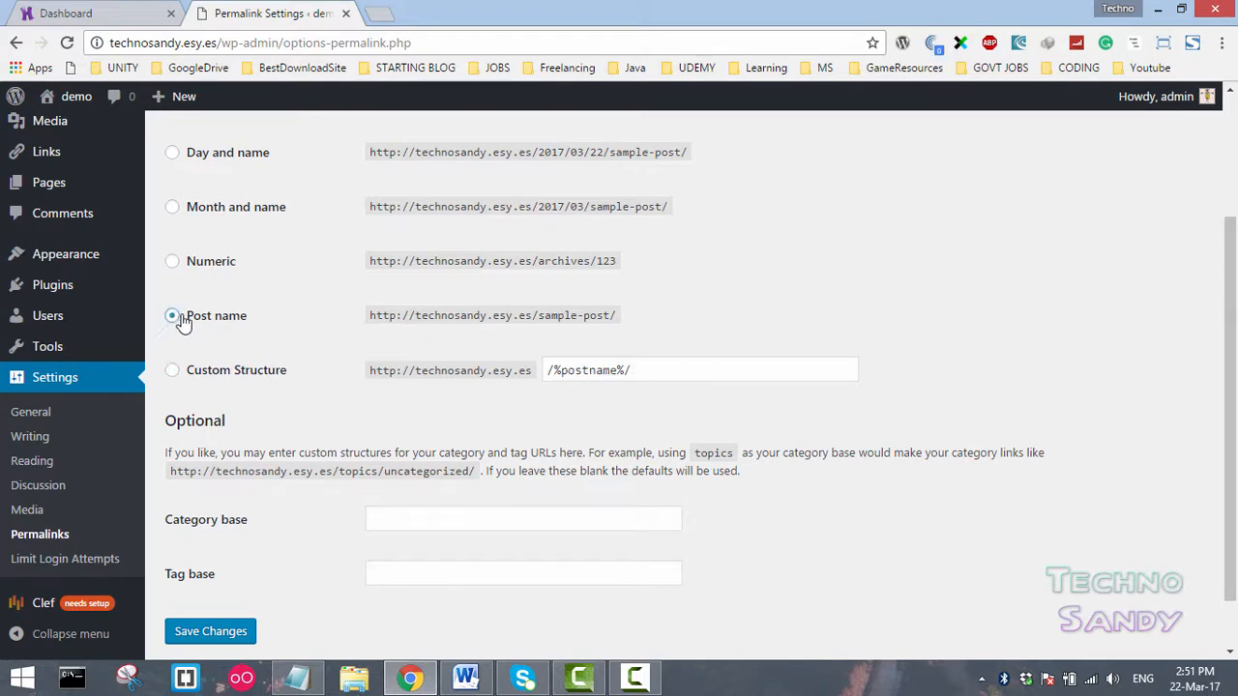
scroll(312, 298, down, 1)
click(219, 570)
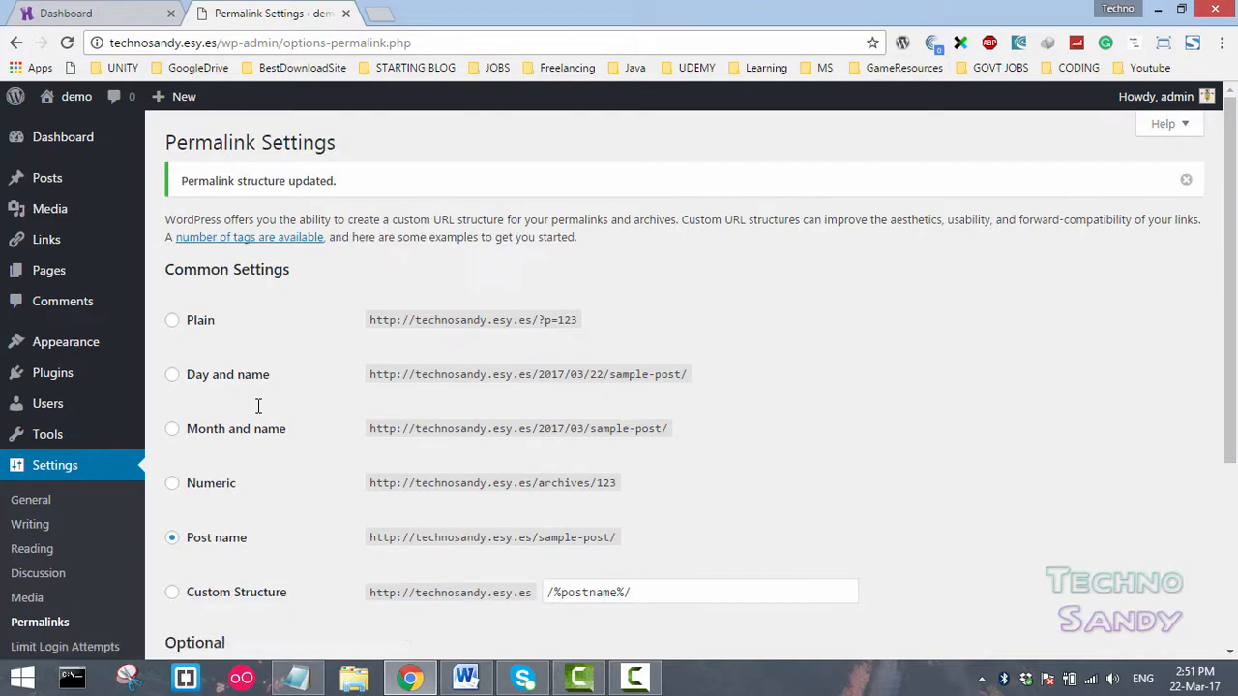
drag(347, 182, 164, 184)
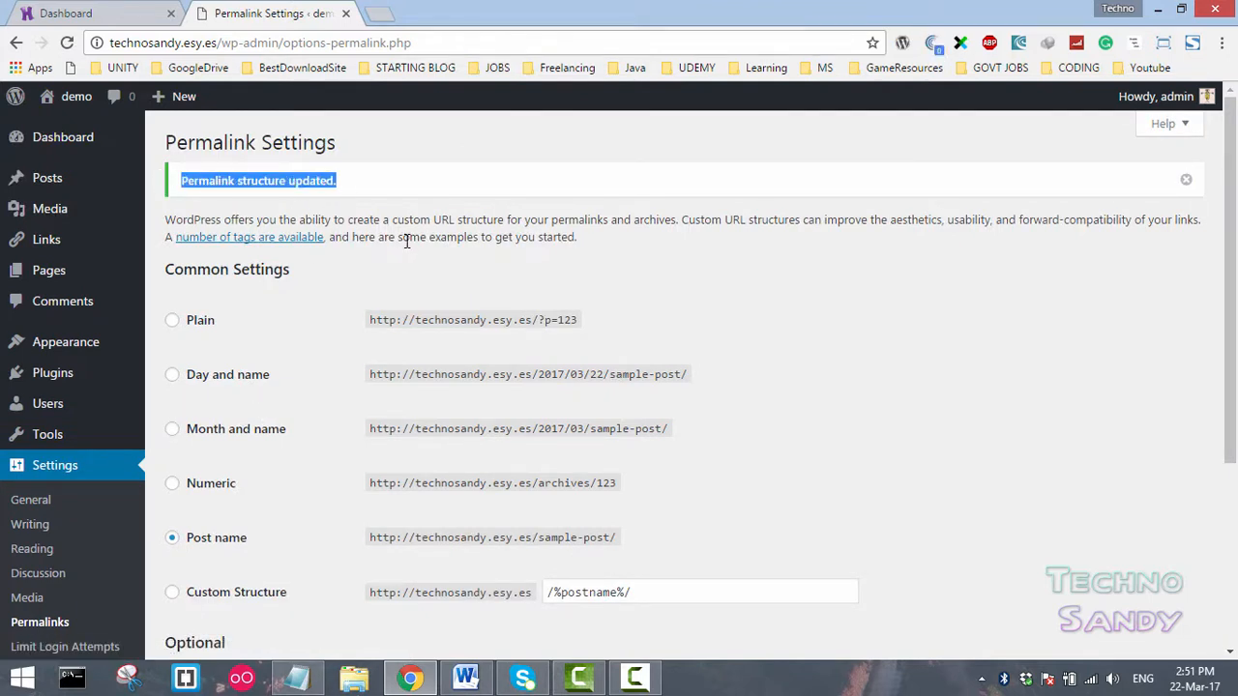
drag(1236, 147, 1236, 339)
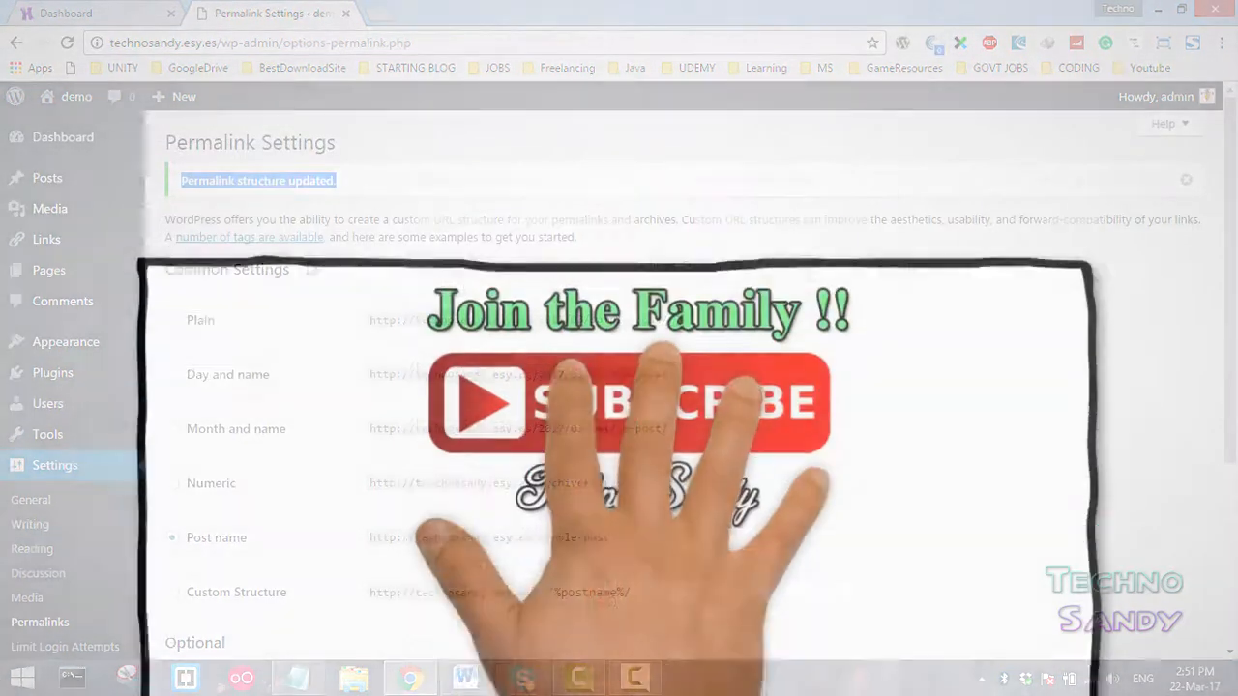